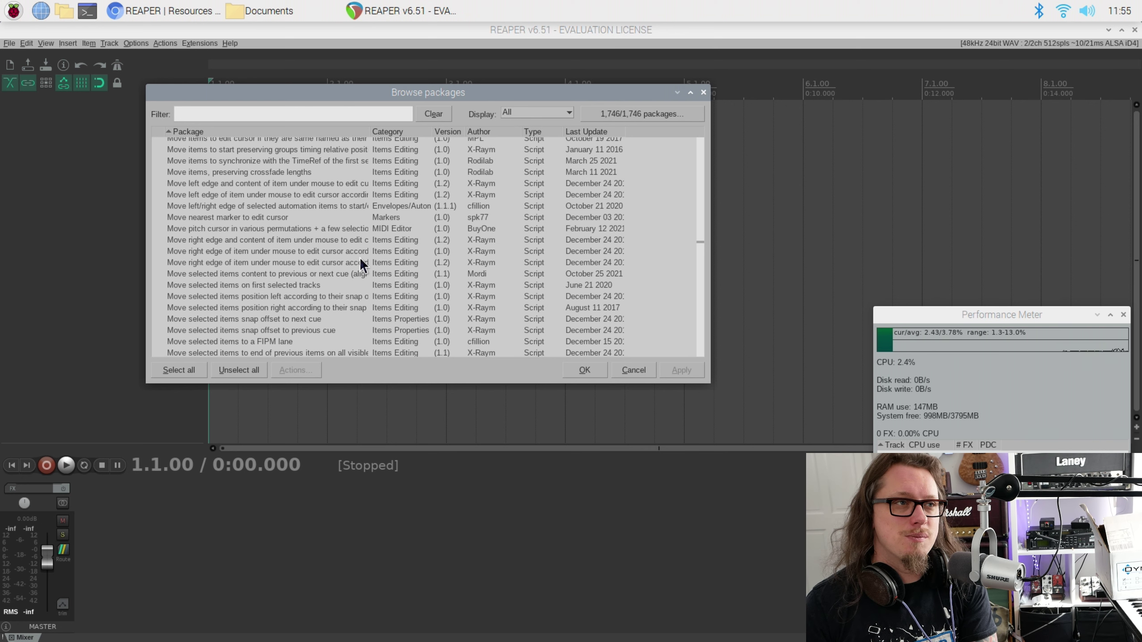
Look through the available ReaPack packages, and close the package browser.
scroll(360, 257, down, 10)
scroll(354, 247, down, 10)
scroll(349, 250, down, 15)
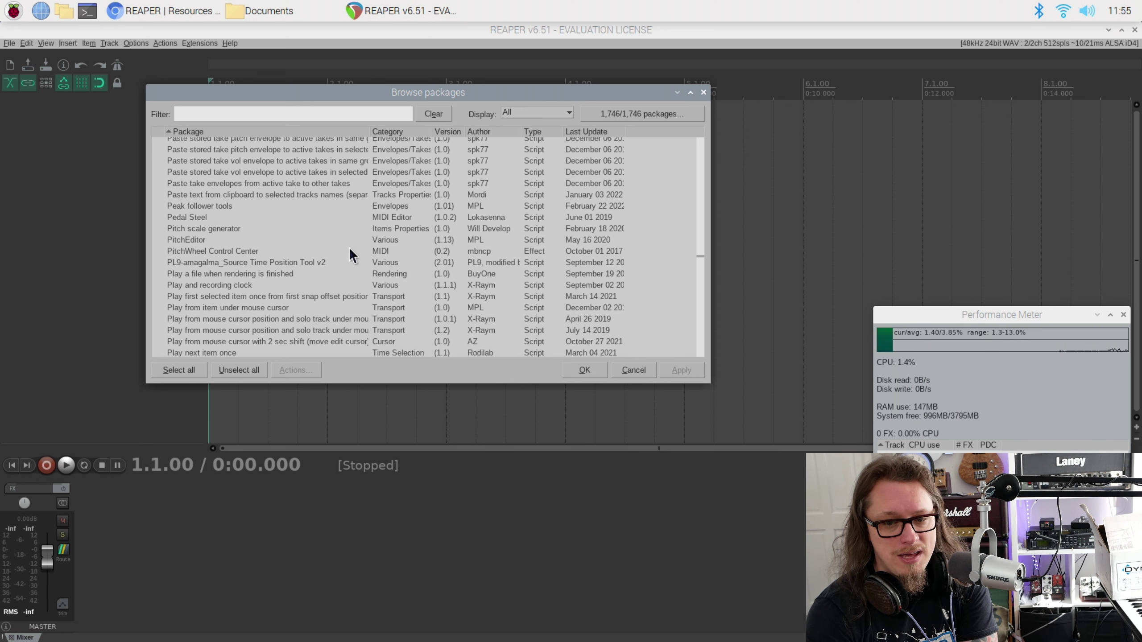
scroll(352, 250, down, 5)
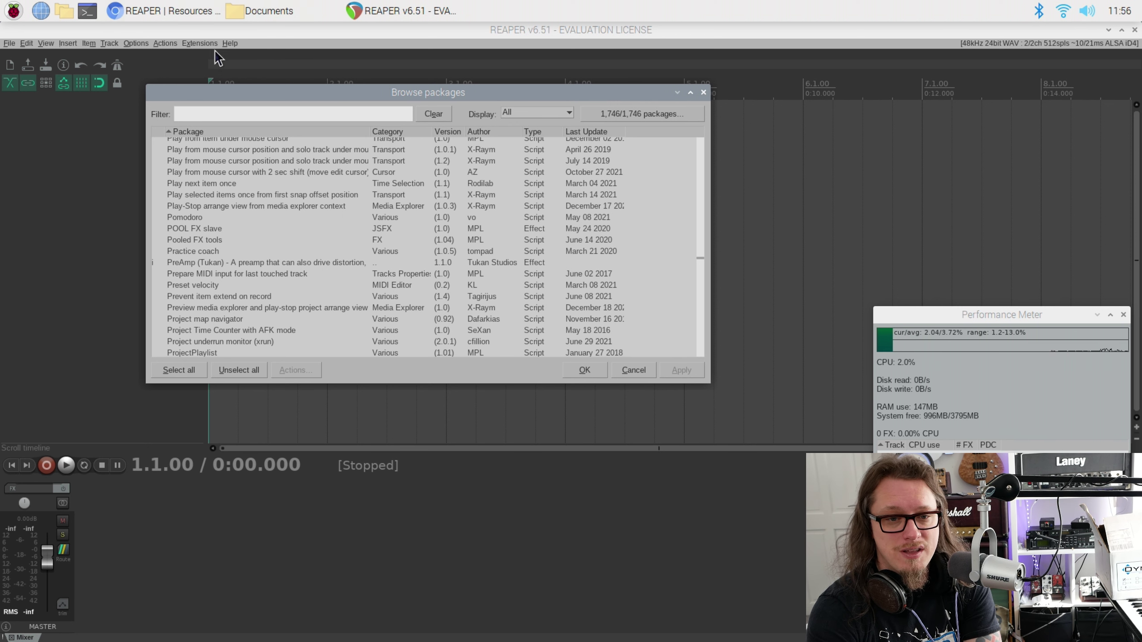
click(703, 92)
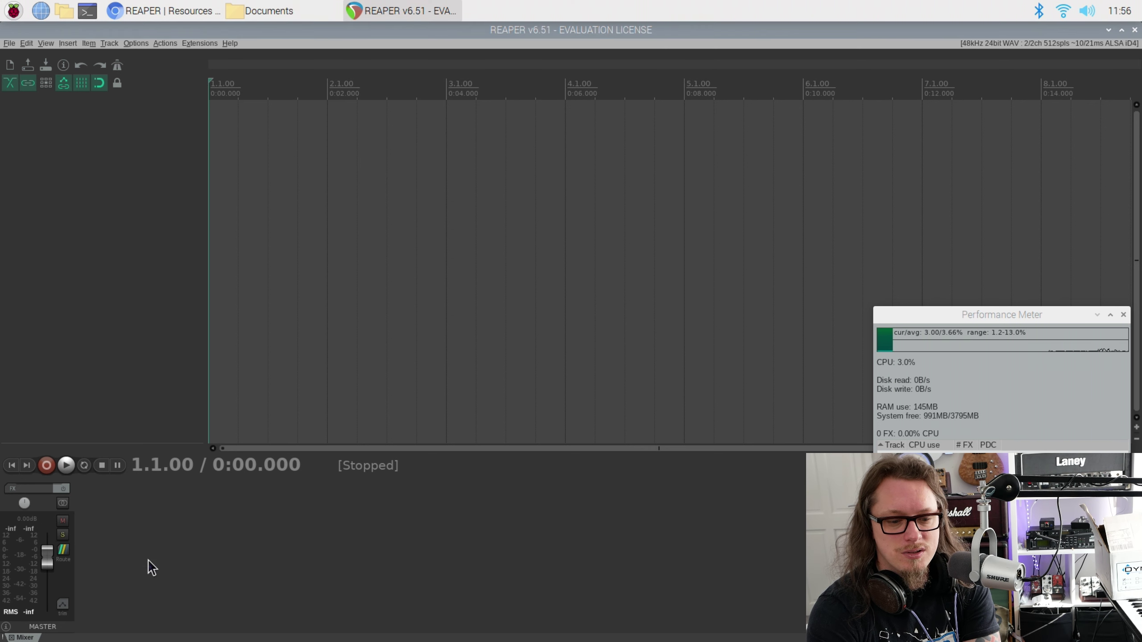
Switch to Chromium and copy the Tukan Studios repository URL ending in index2.xml from the plugin page.
click(167, 6)
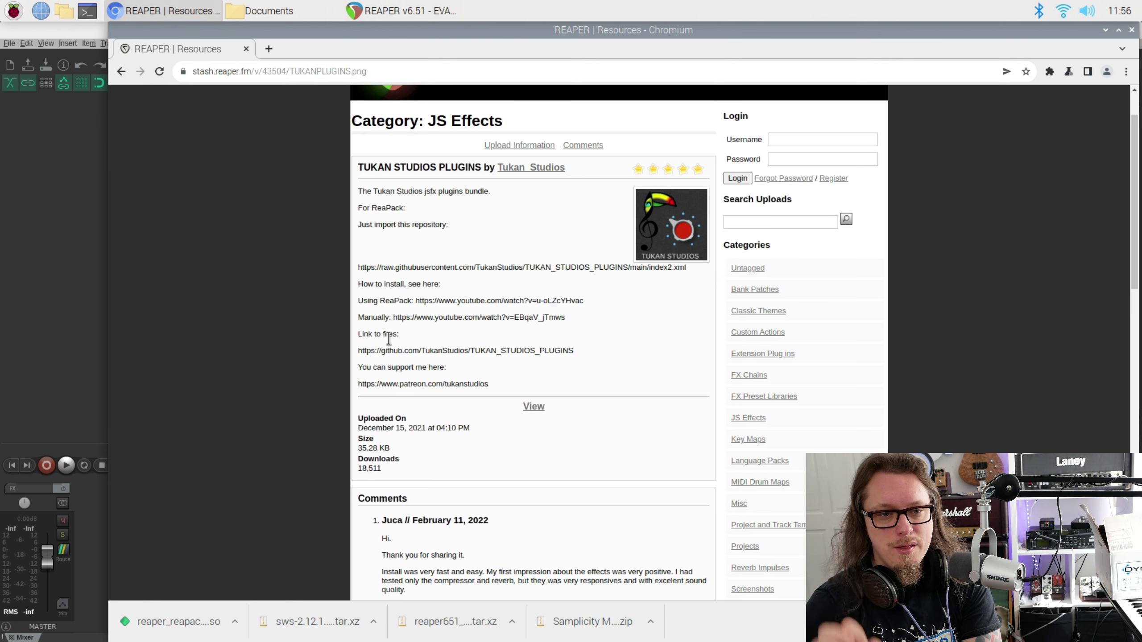
drag(697, 266, 360, 273)
right_click(431, 267)
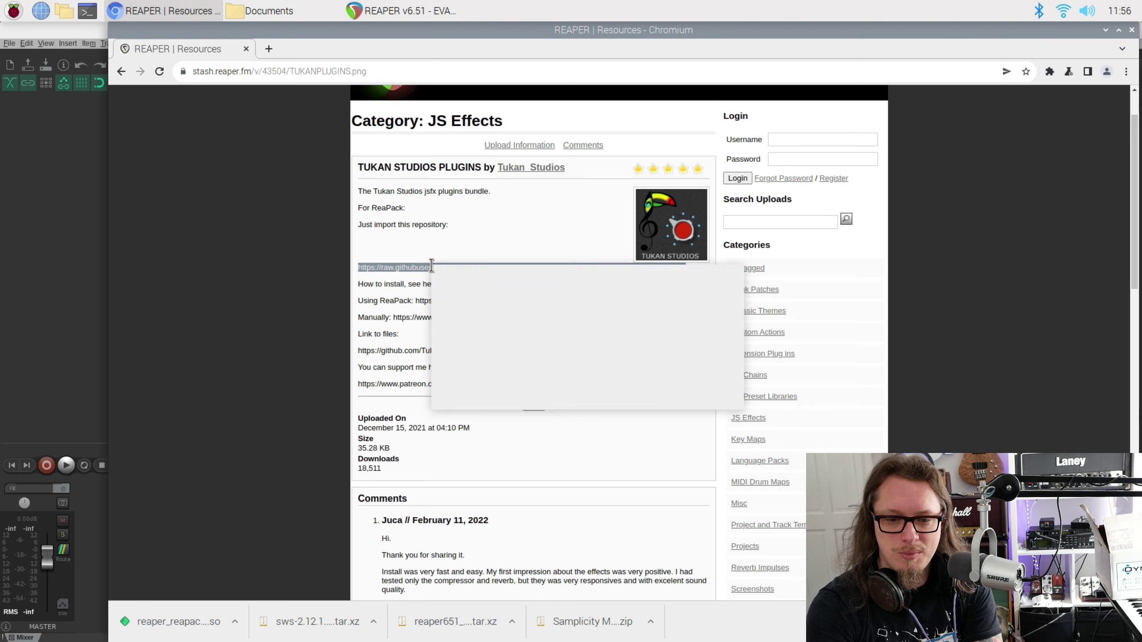
click(444, 277)
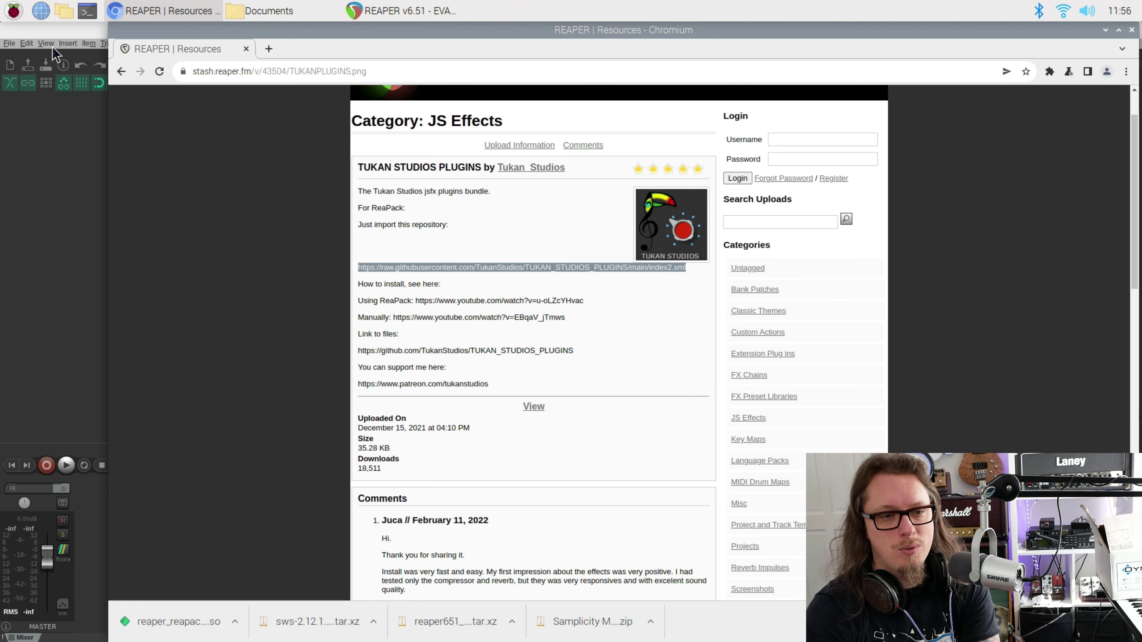
Switch back to REAPER and import the copied Tukan Studios index URL as a ReaPack repository.
click(72, 32)
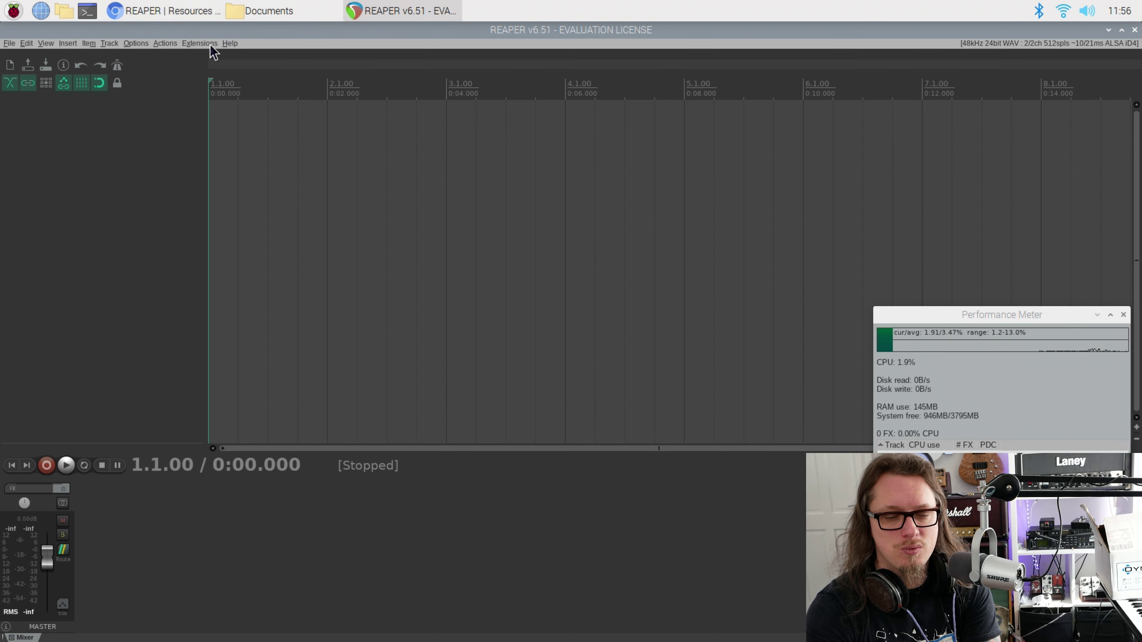
click(210, 42)
mouse_move(211, 57)
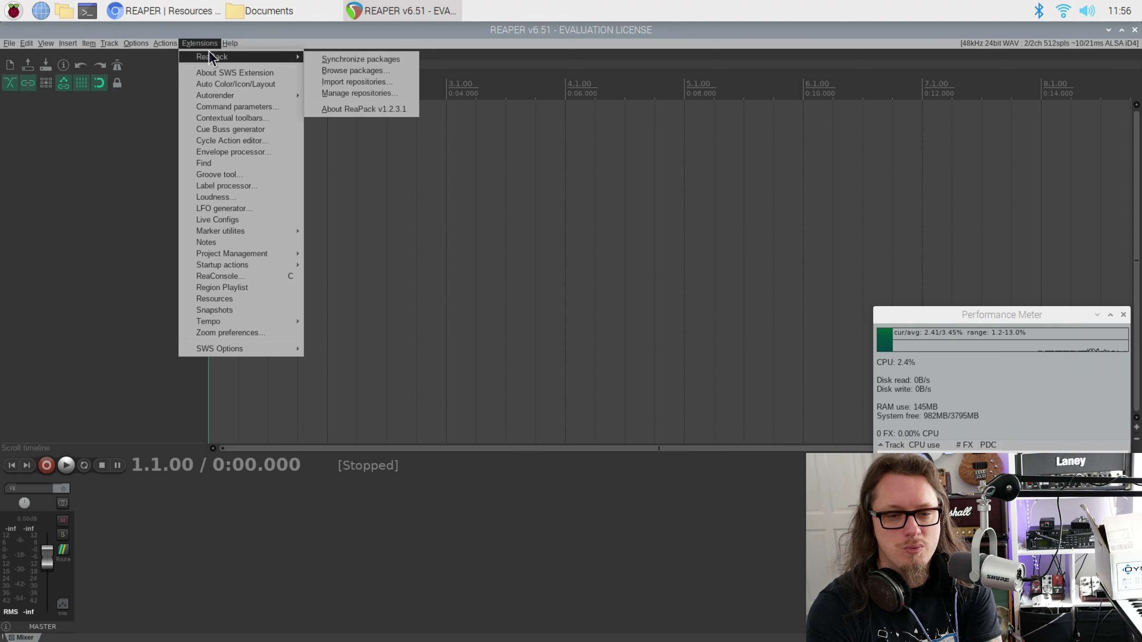
click(340, 83)
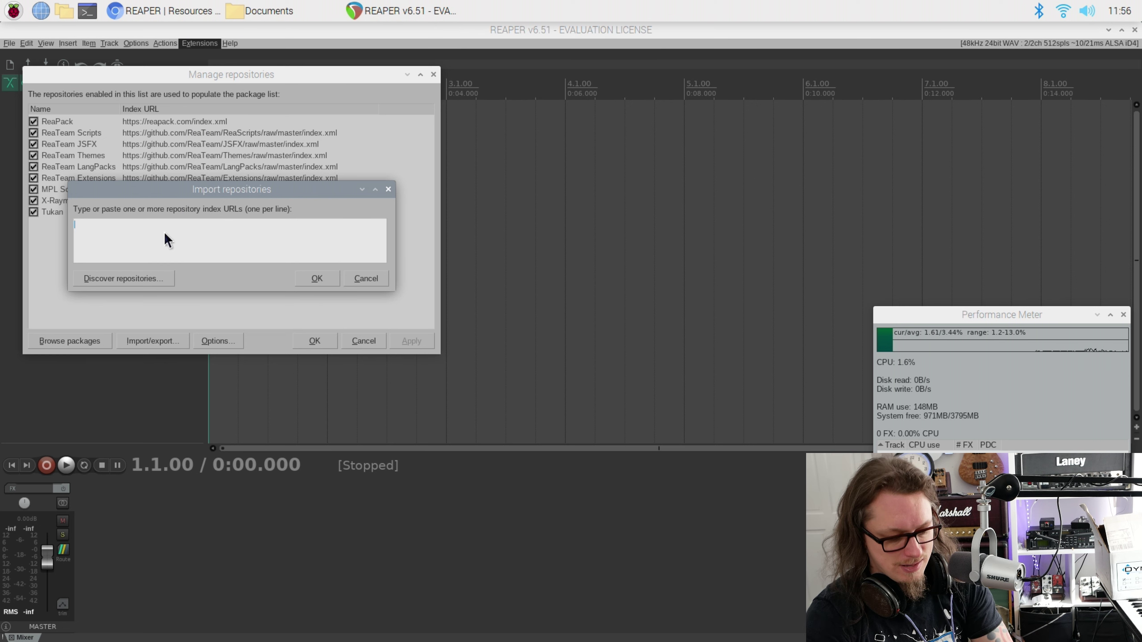
key(ctrl+v)
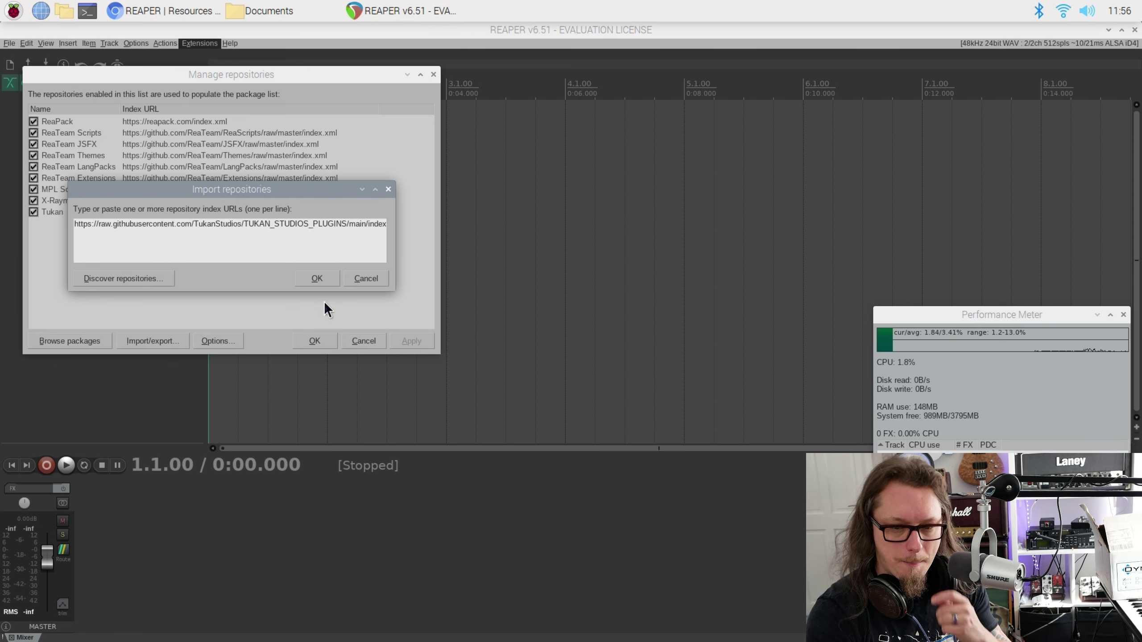
click(310, 272)
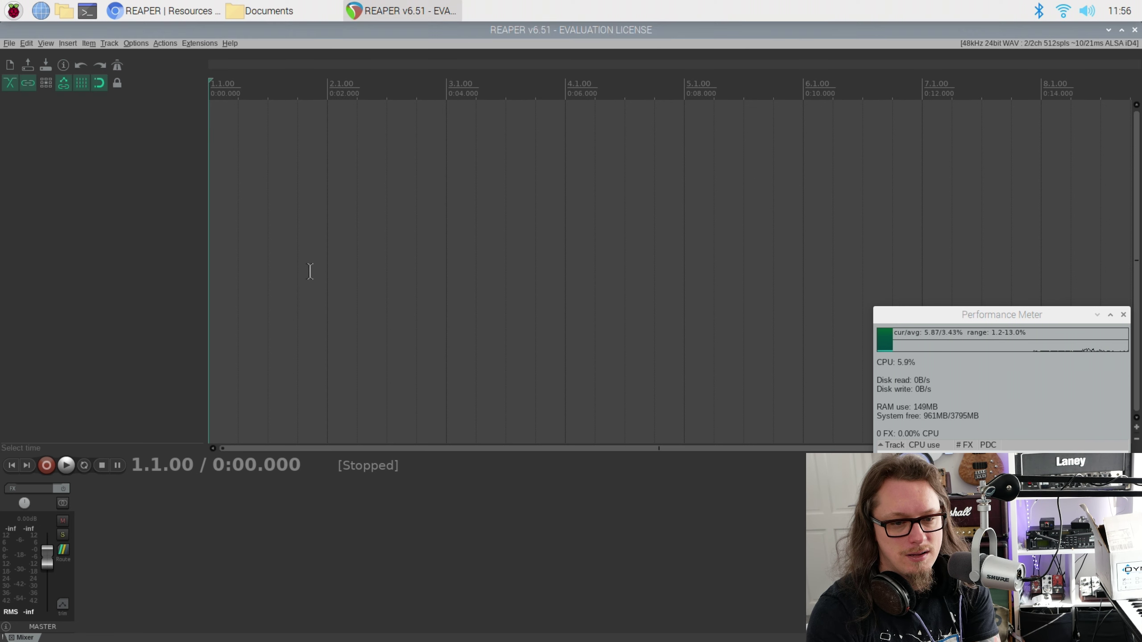
Browse the ReaPack packages and filter the list by "tukan".
click(202, 43)
mouse_move(209, 56)
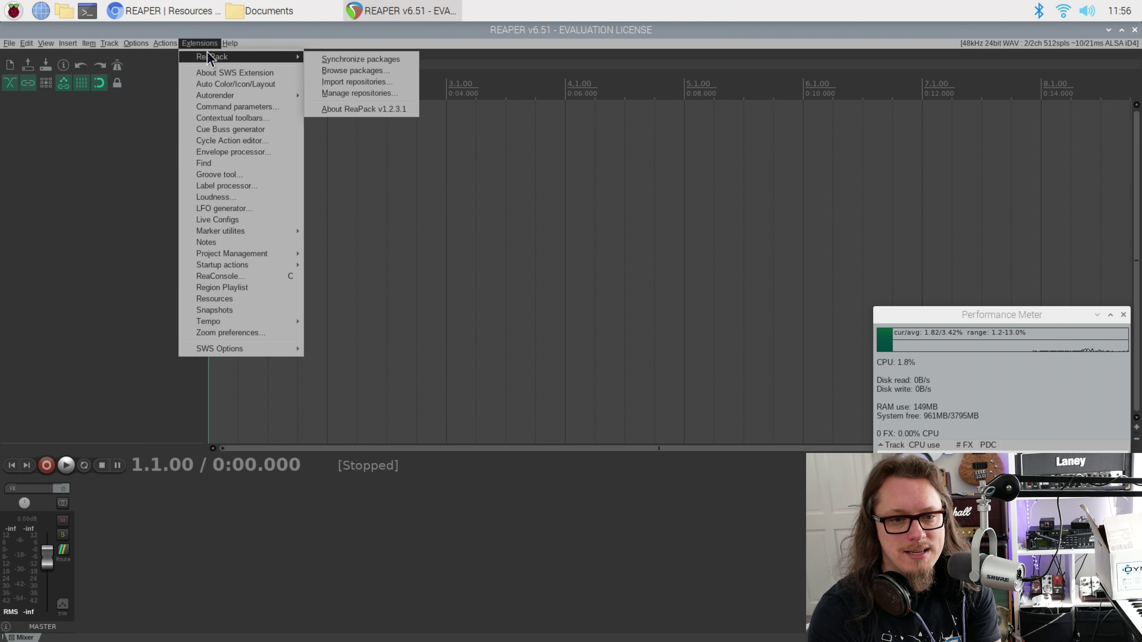
click(357, 70)
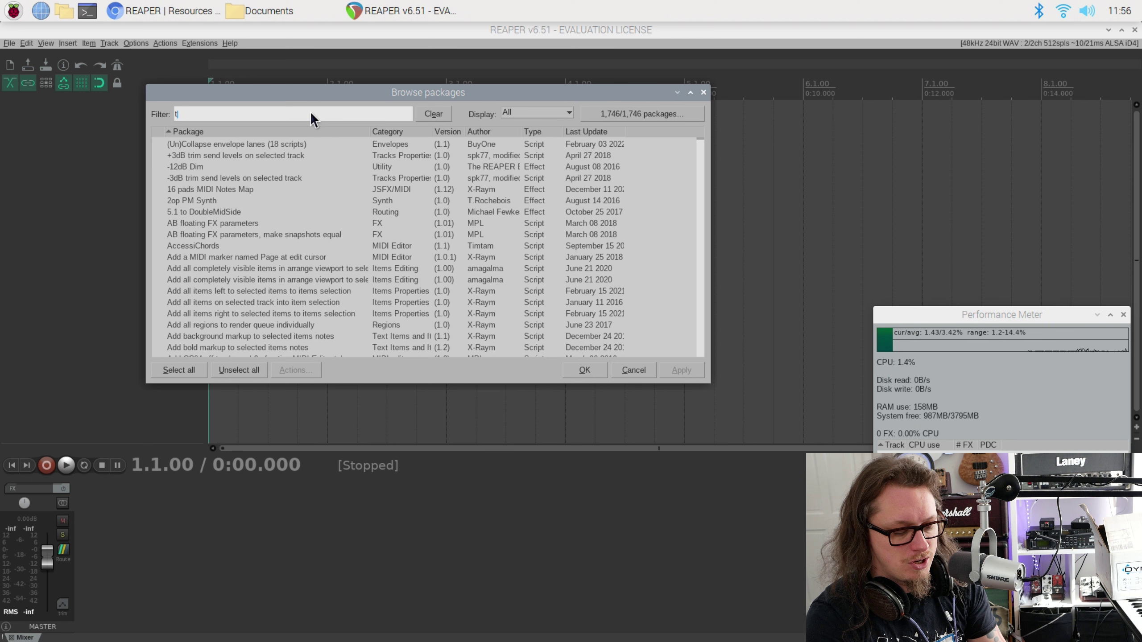
text(tukan)
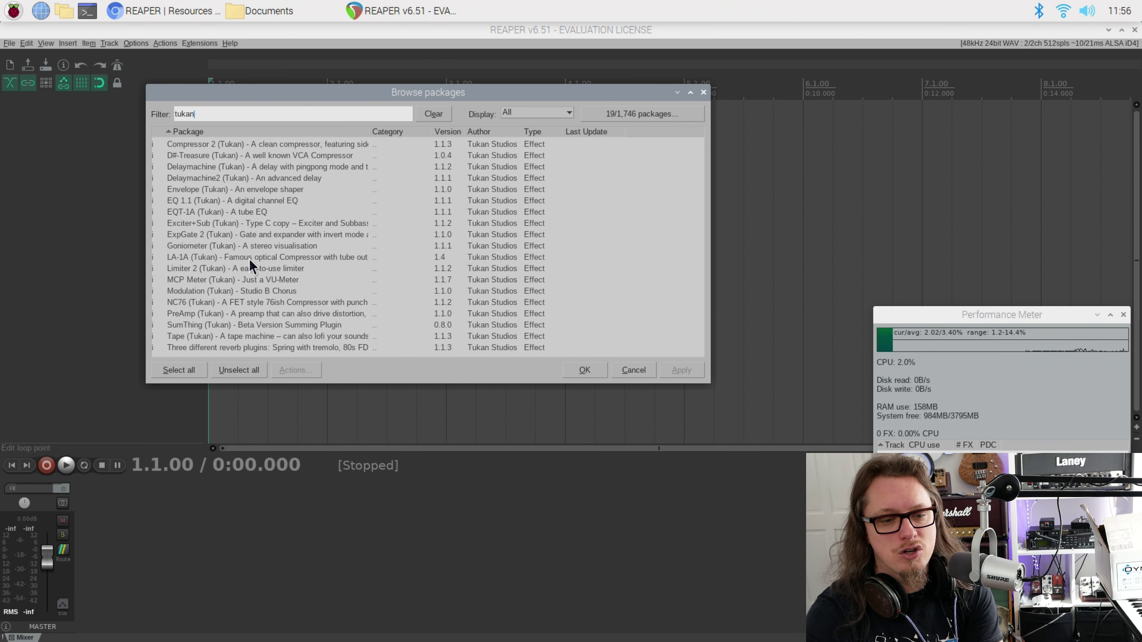
Select all the listed Tukan packages, view their install options, and close the package browser.
click(287, 350)
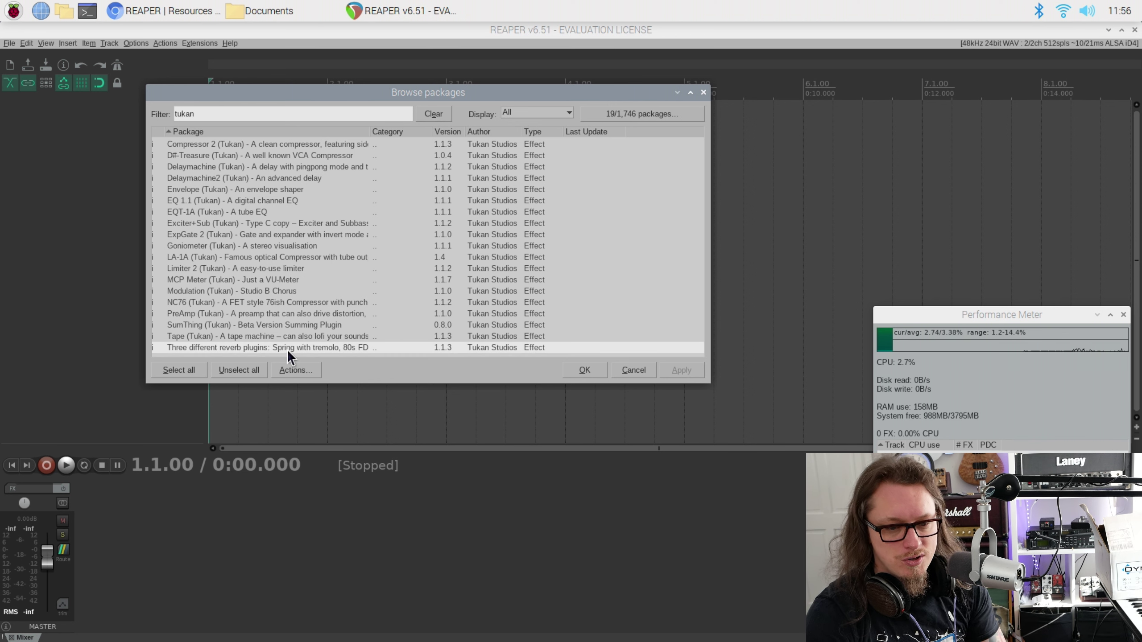
shift+click(309, 151)
shift+click(308, 144)
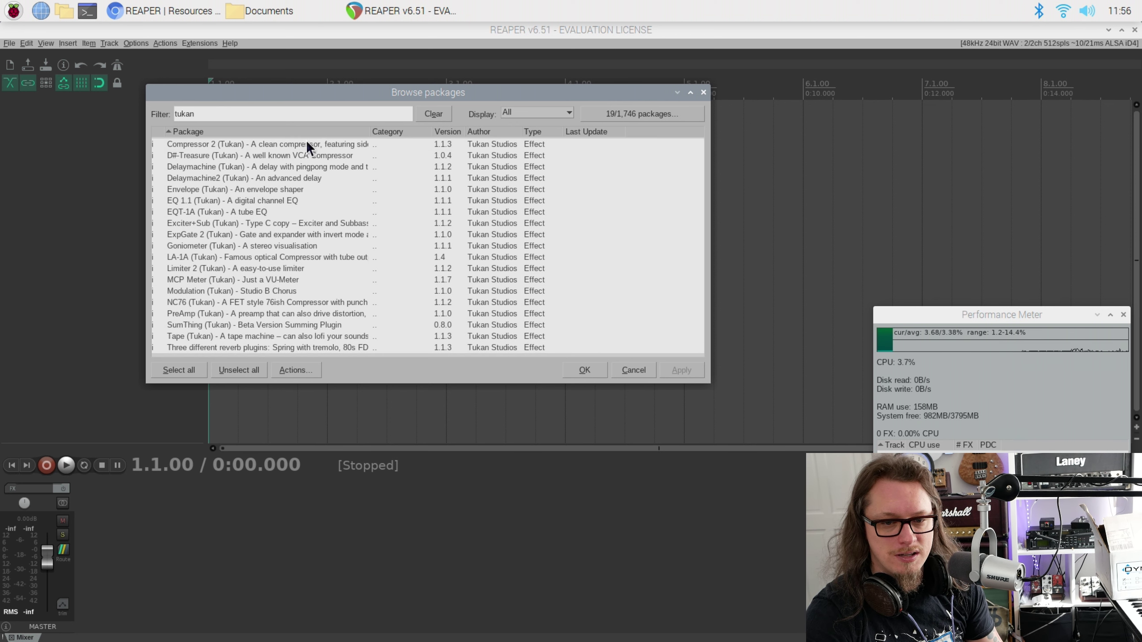
right_click(302, 171)
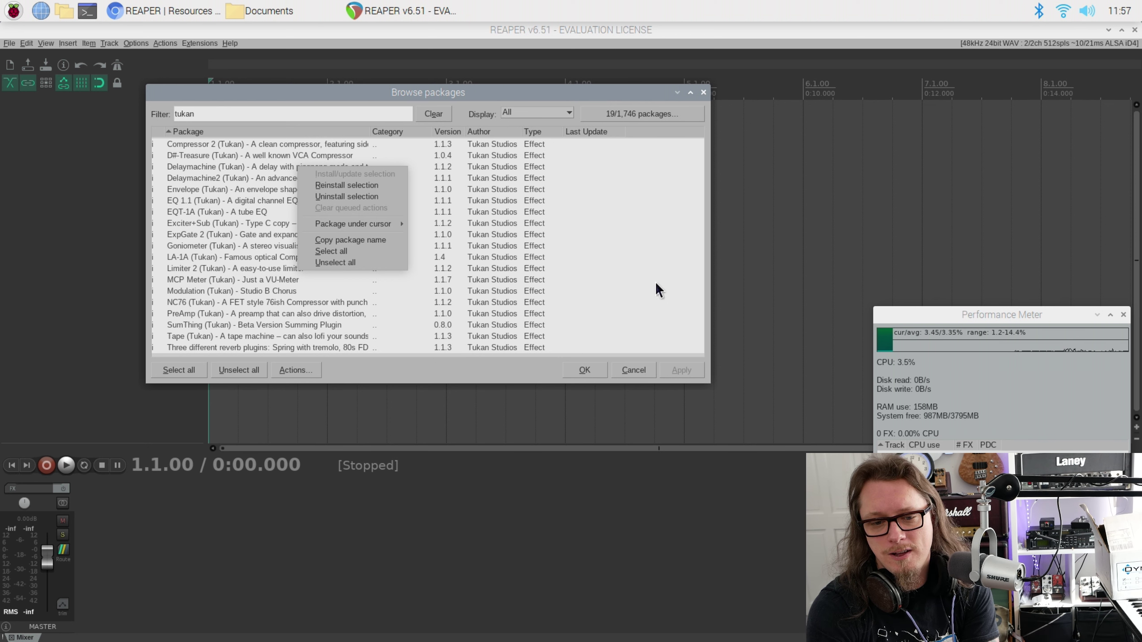
click(593, 268)
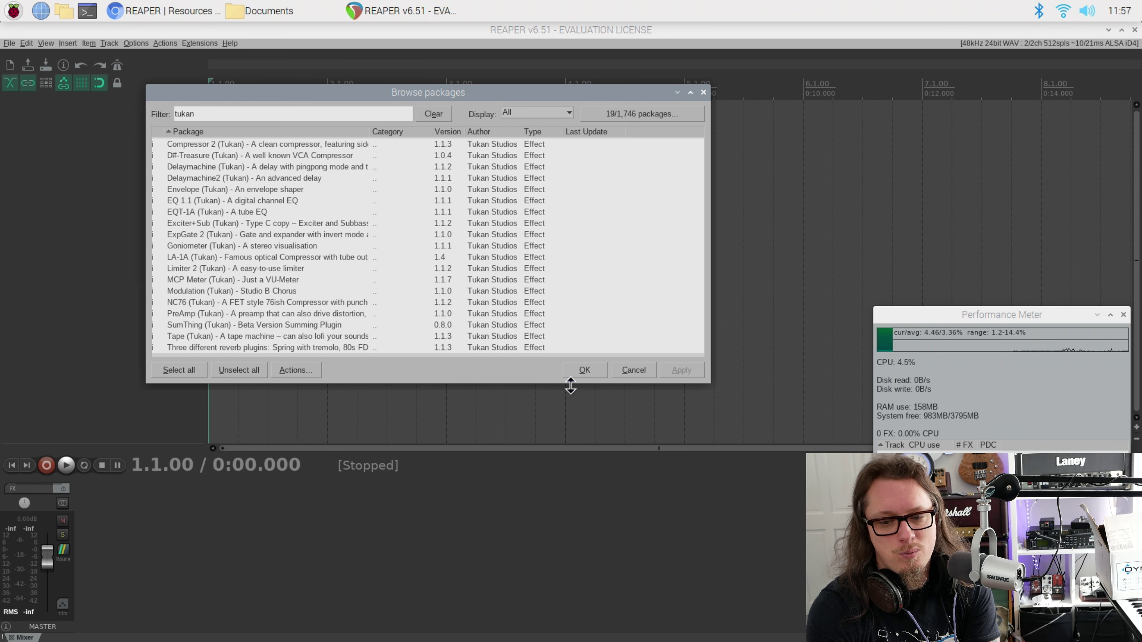
click(584, 370)
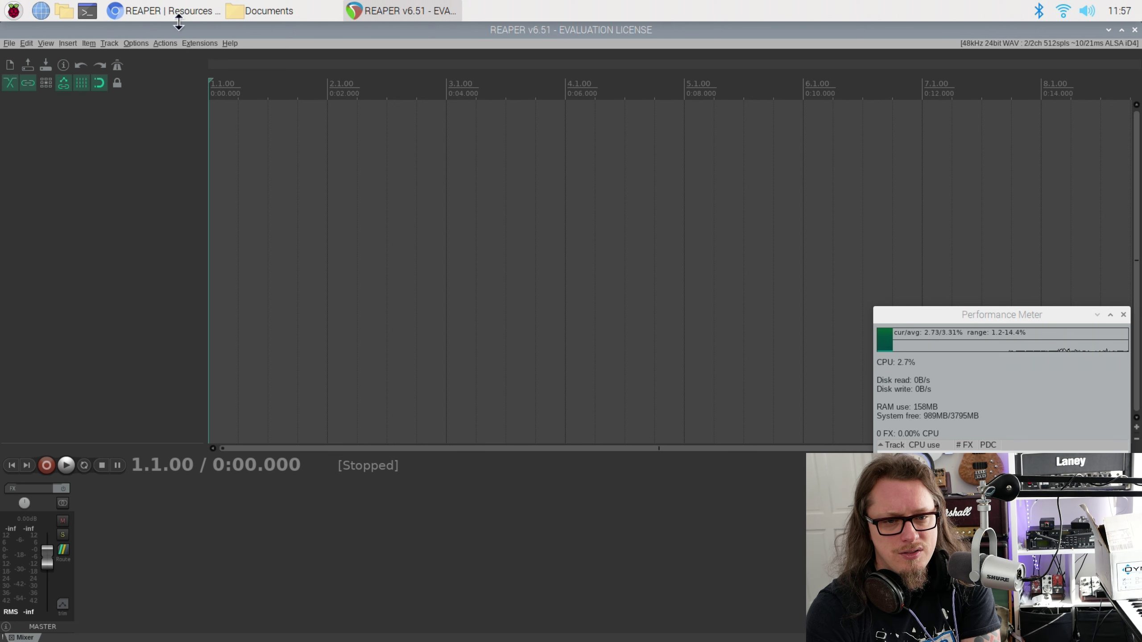
Synchronize the ReaPack packages.
click(201, 41)
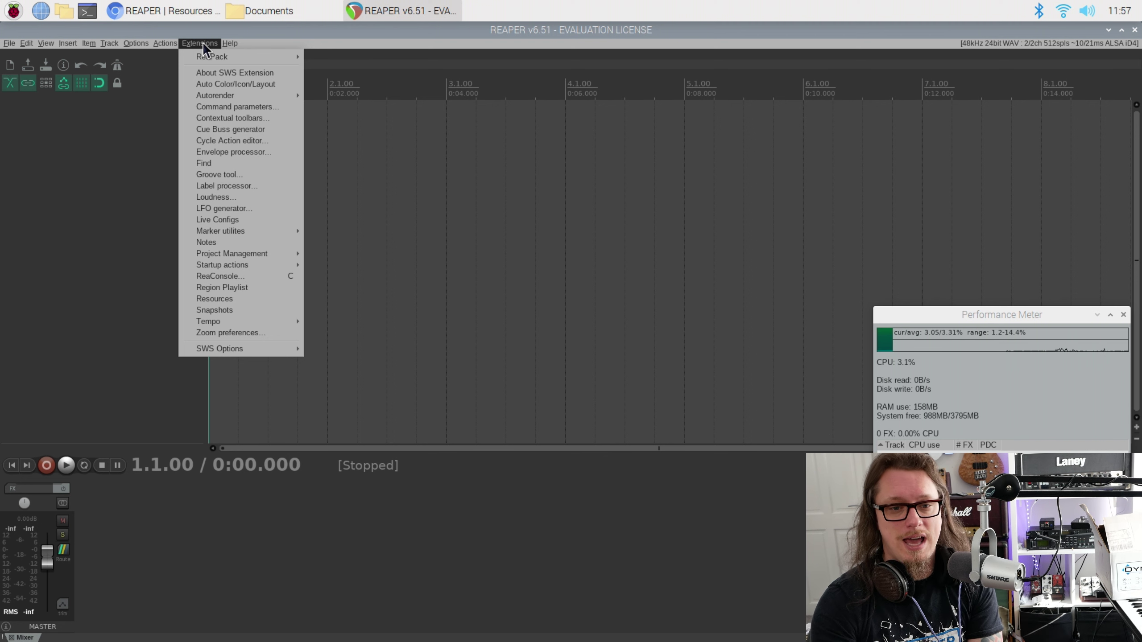
mouse_move(208, 60)
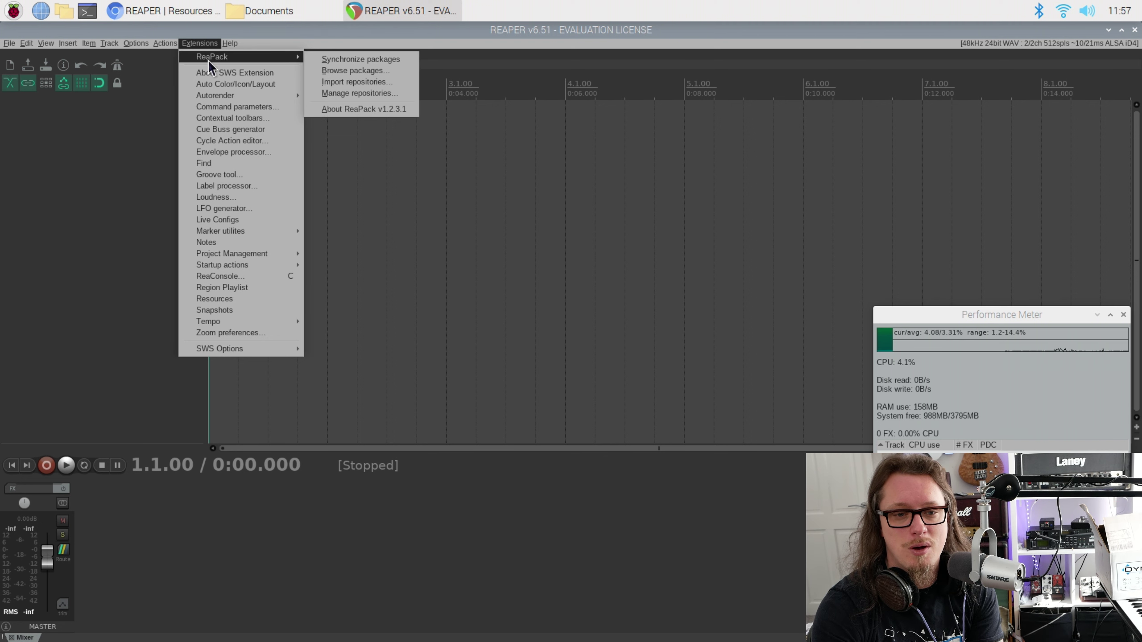
click(327, 63)
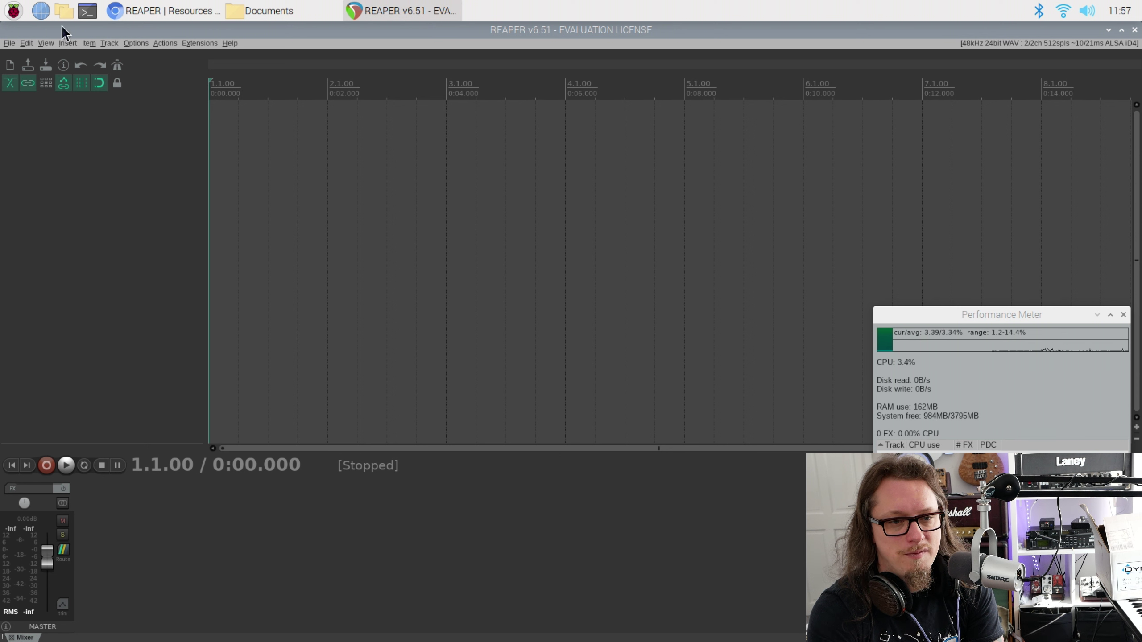
Switch to the file manager, select all audio files in the Documents/TomSawyer folder, and return to REAPER.
click(269, 6)
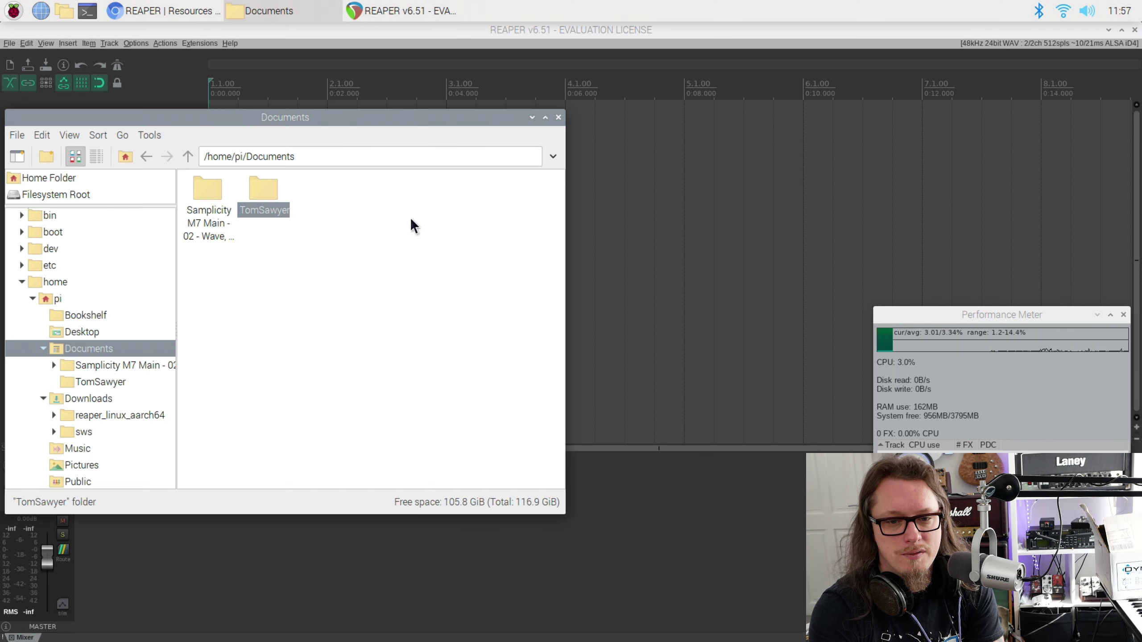
drag(498, 427, 171, 157)
drag(205, 120, 701, 169)
click(102, 199)
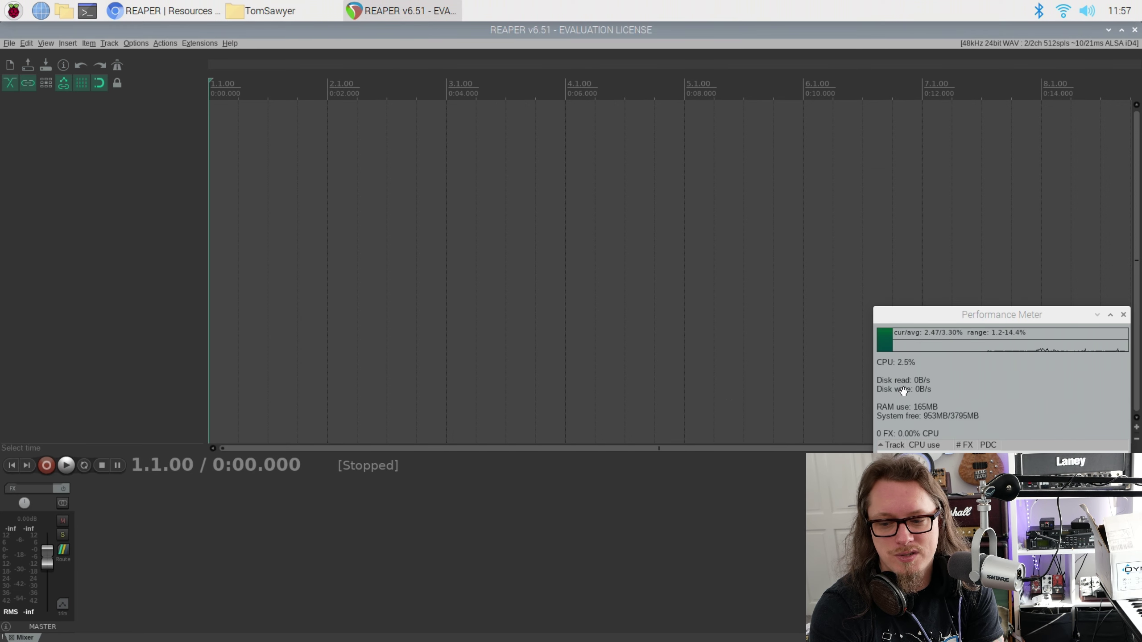
Reposition the Performance Meter over the arrange area and set the project tempo to 175 BPM.
drag(986, 316, 555, 291)
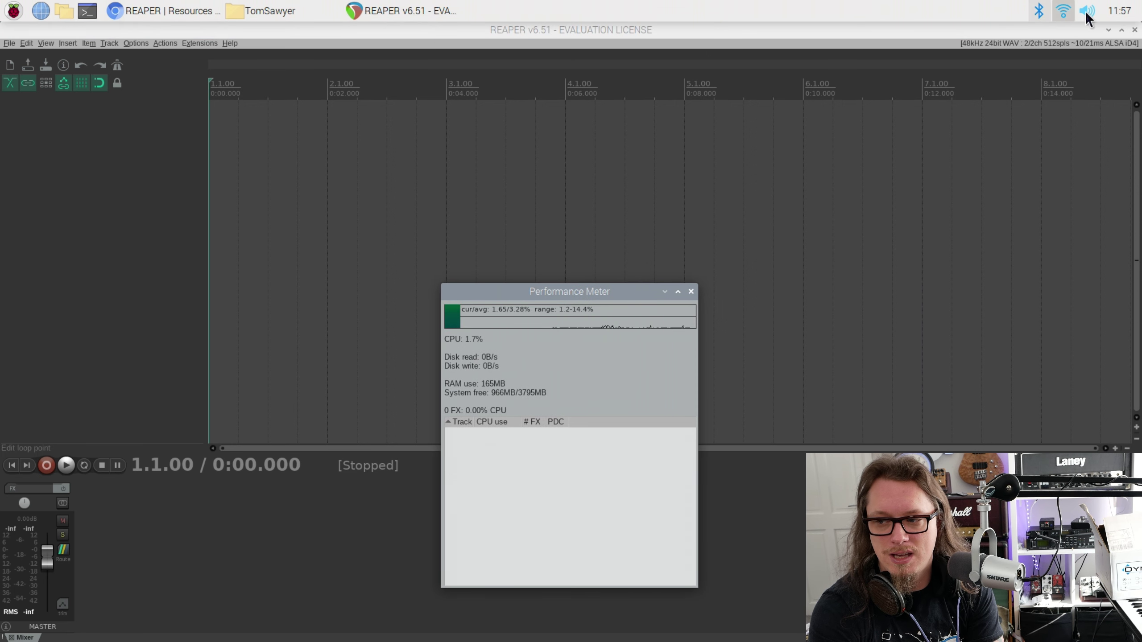
click(1051, 45)
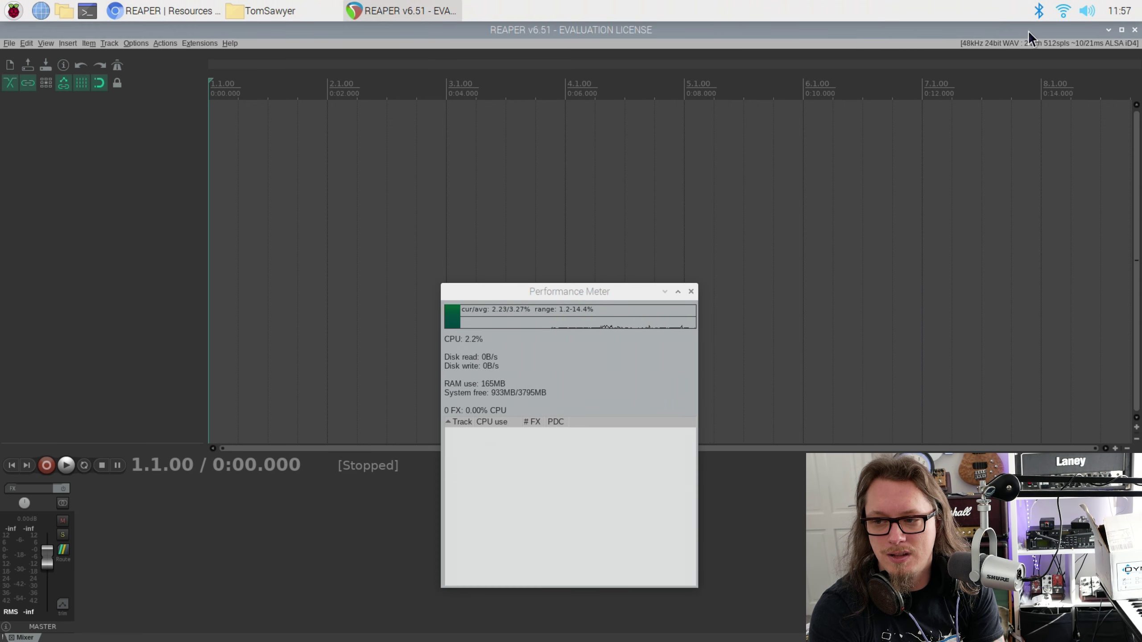
click(1122, 30)
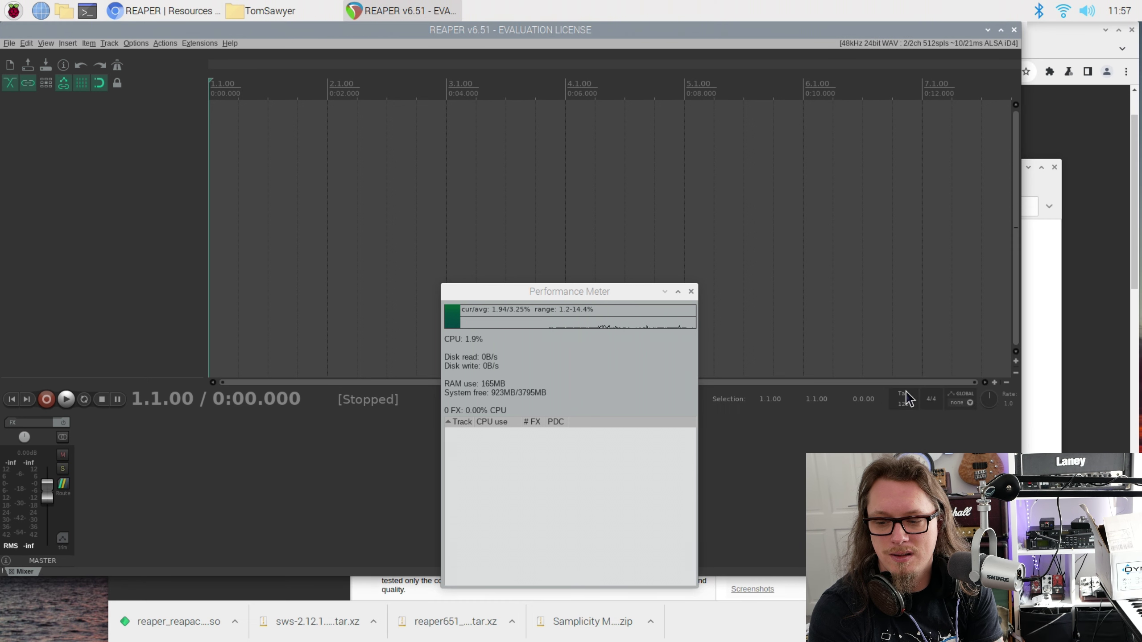
double_click(905, 404)
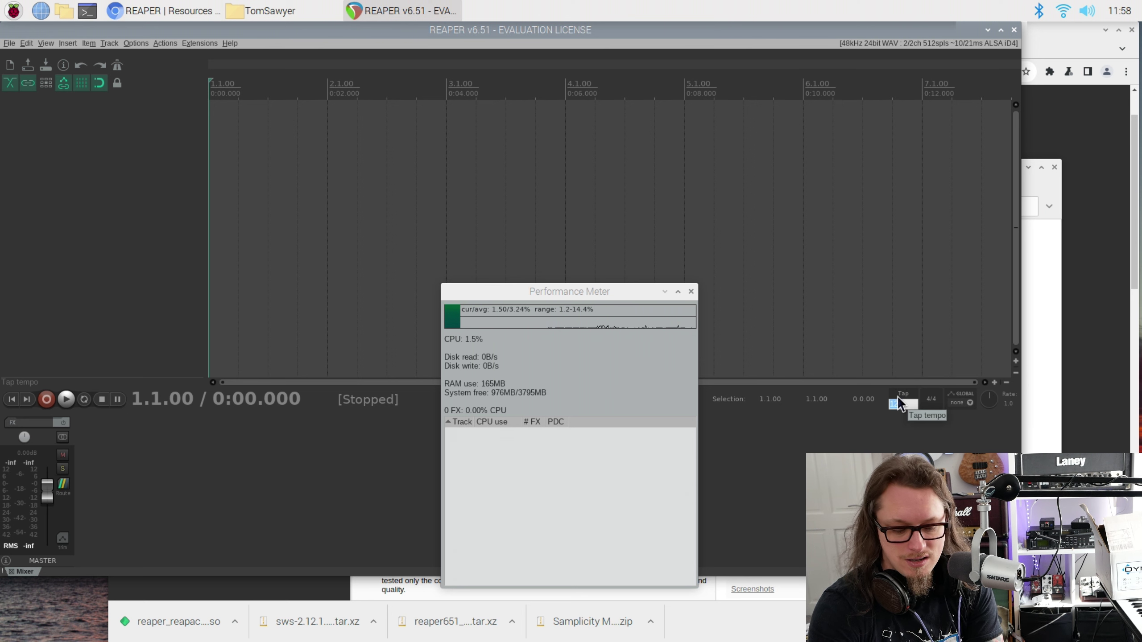
text(175)
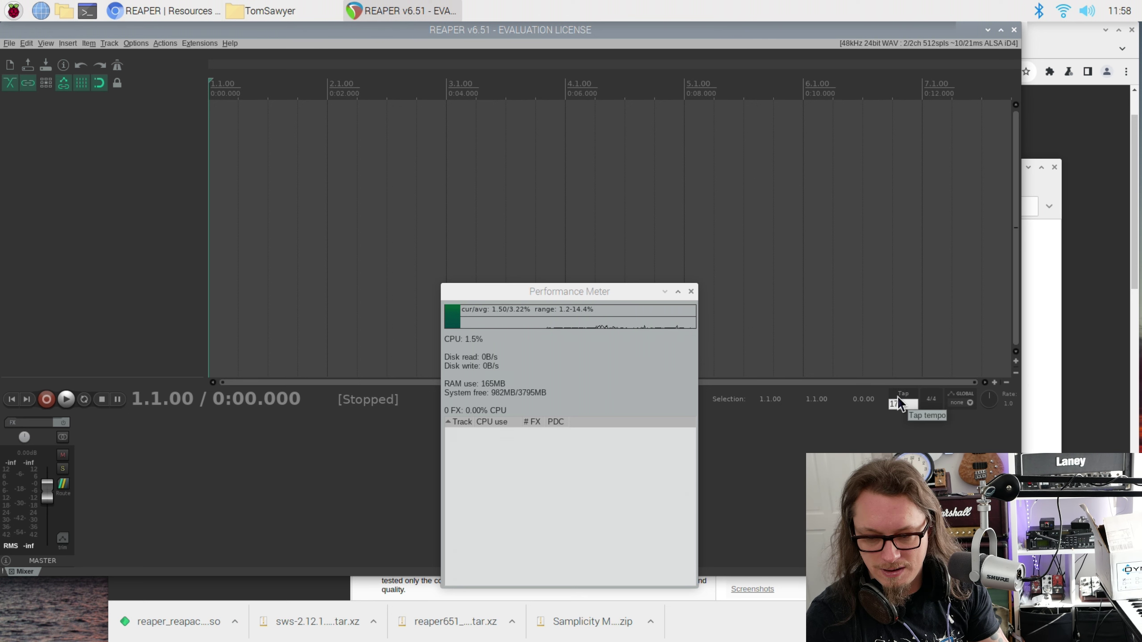
key(Return)
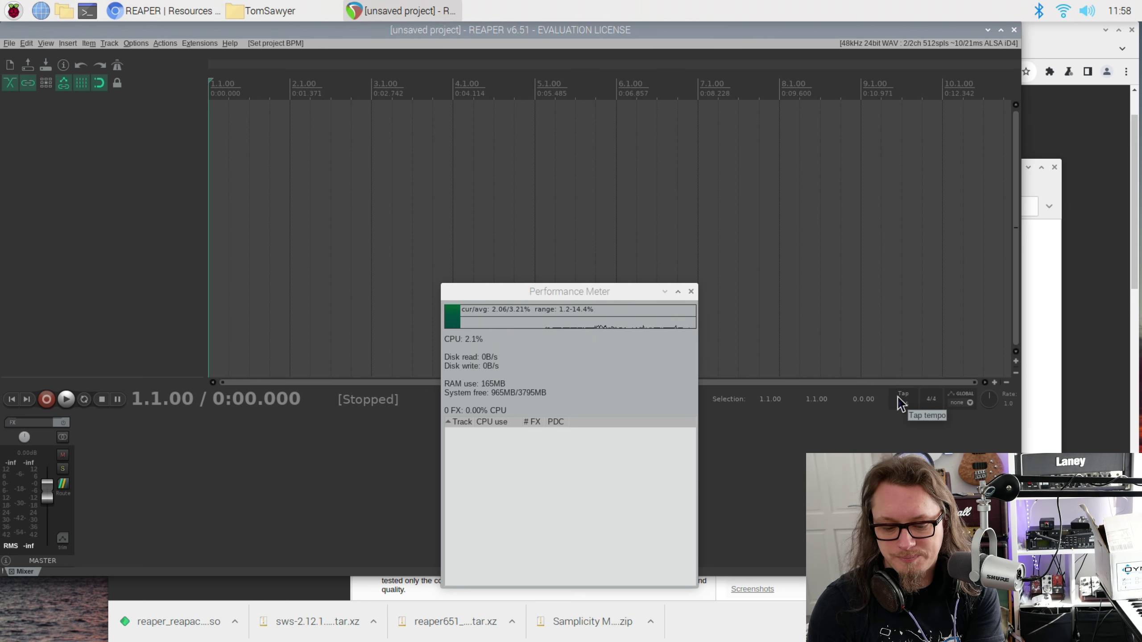
click(1001, 30)
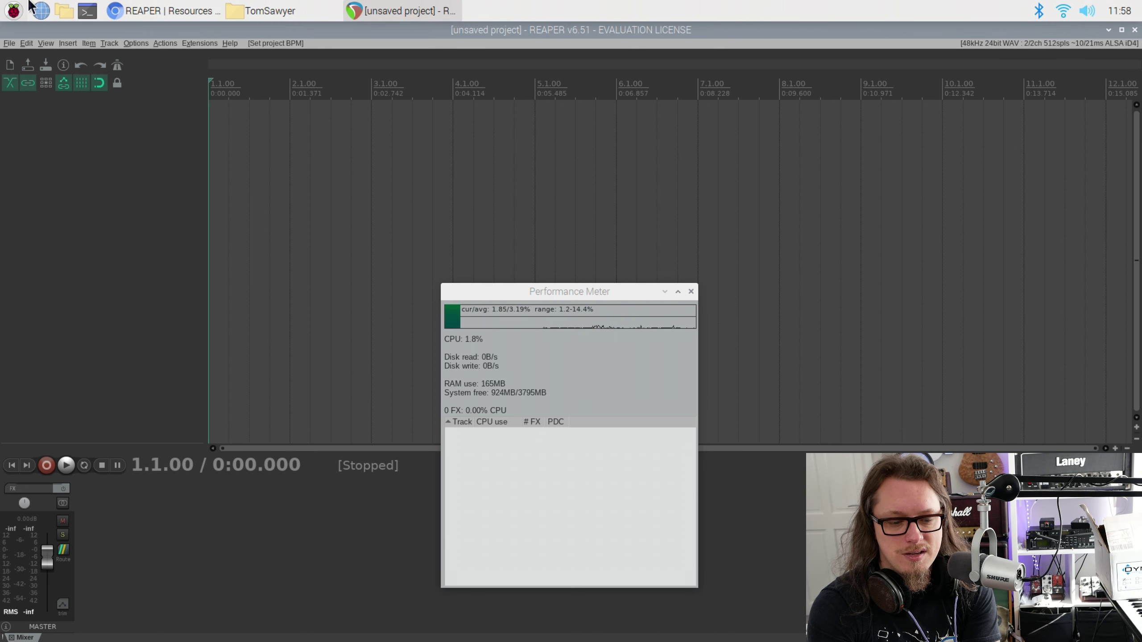
Insert the selected TomSawyer audio files on separate tracks and align them to the project start.
click(251, 1)
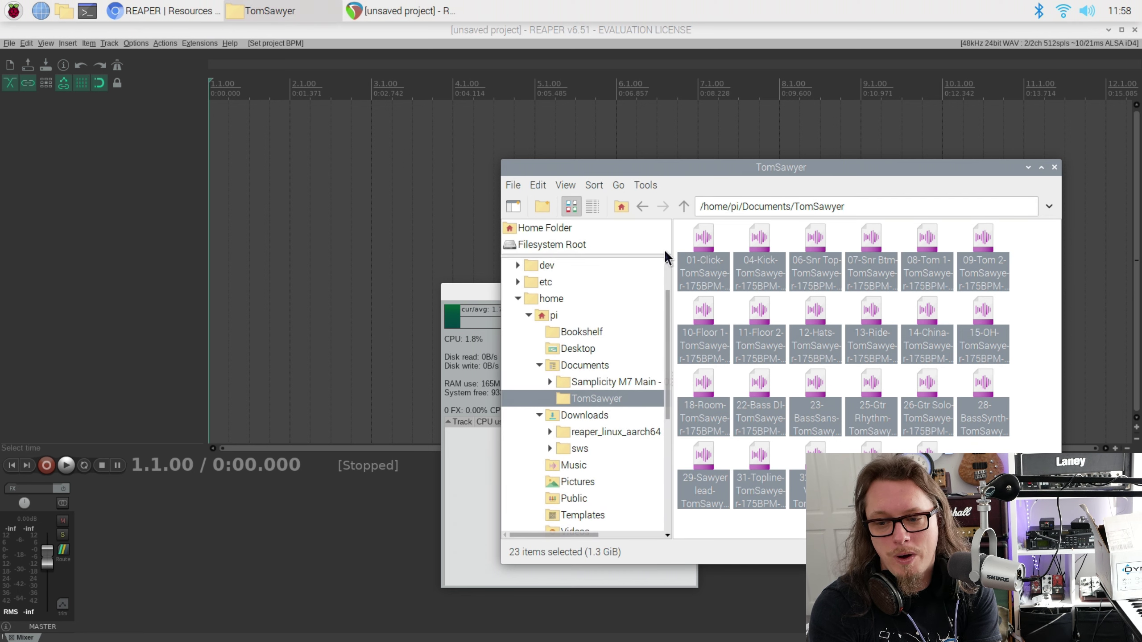
drag(703, 248, 229, 112)
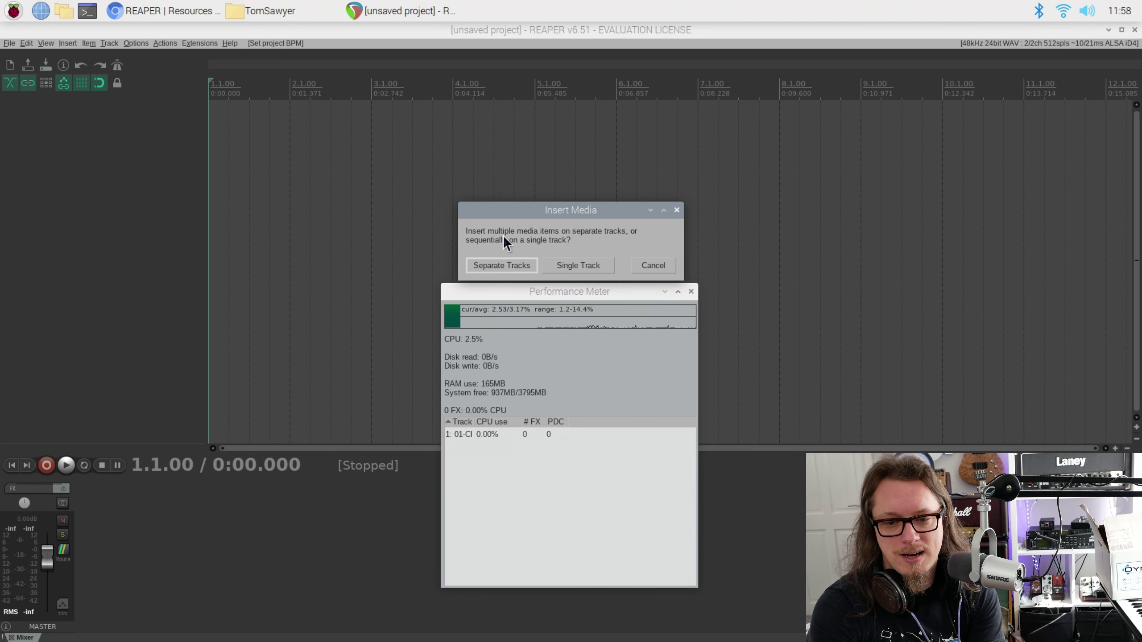
click(494, 266)
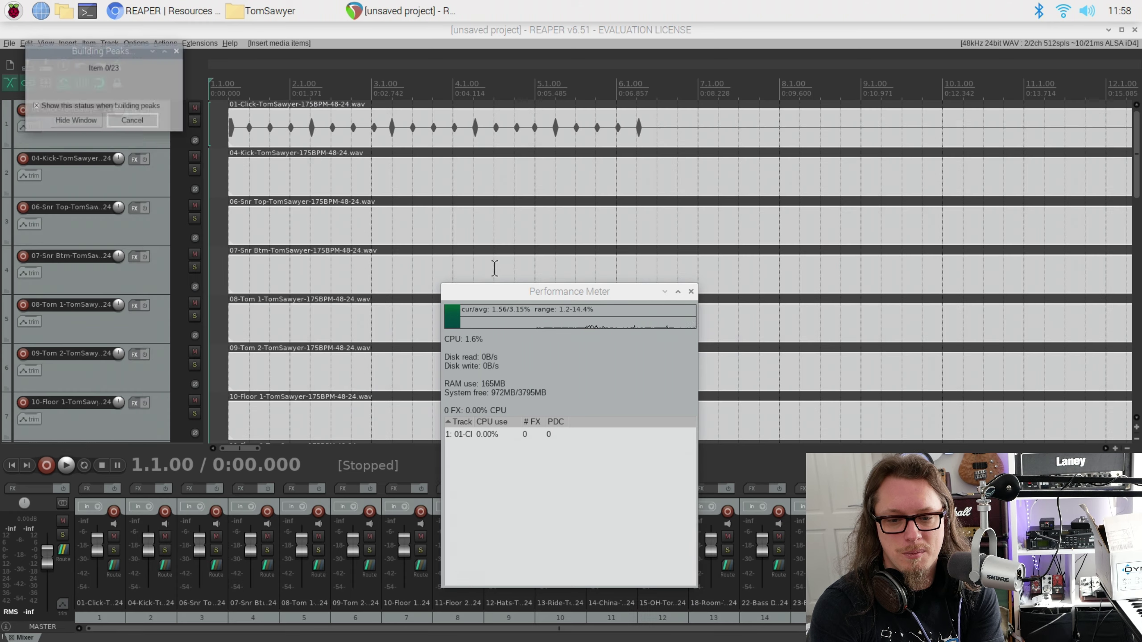
drag(245, 144, 227, 143)
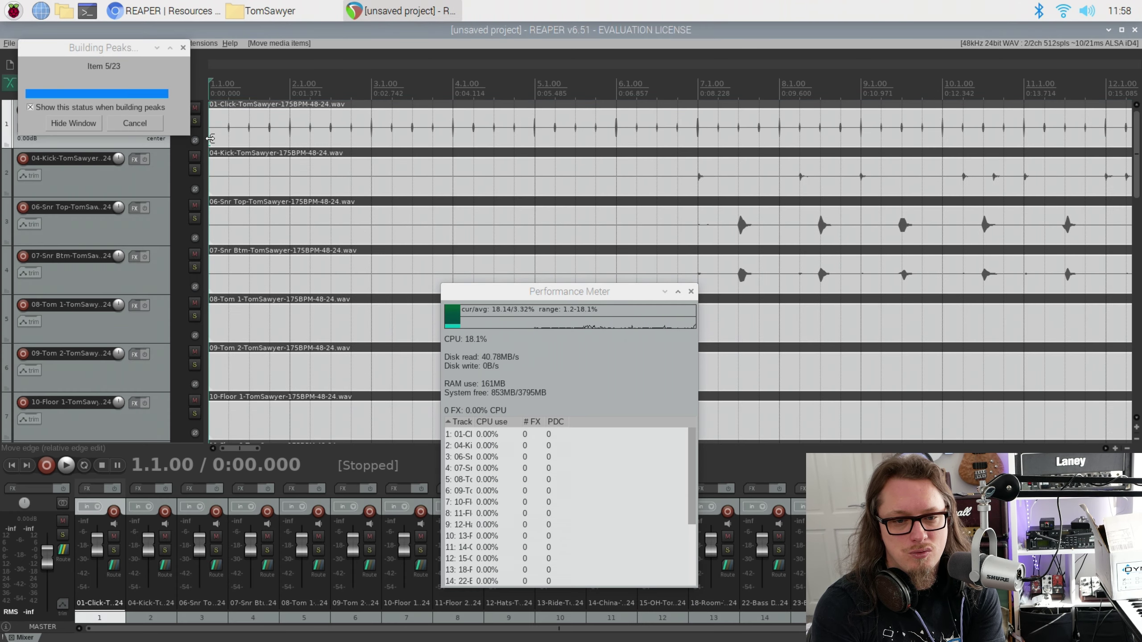
Reposition the Performance Meter so that it no longer covers the track lanes and mixer while the peaks build.
drag(515, 297, 959, 303)
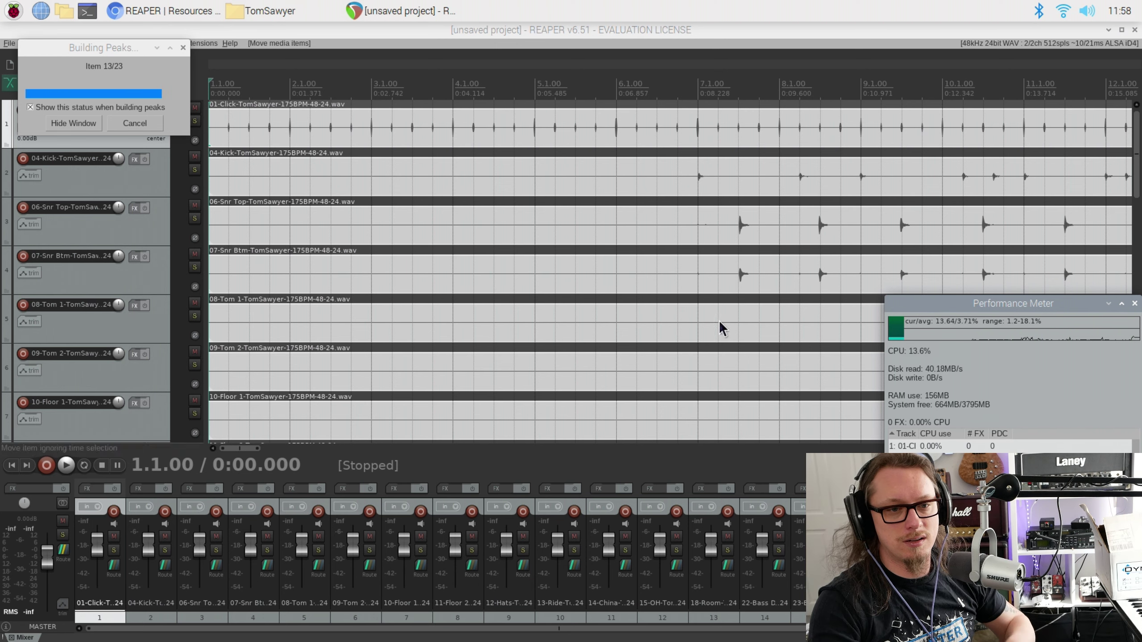
drag(104, 47, 106, 66)
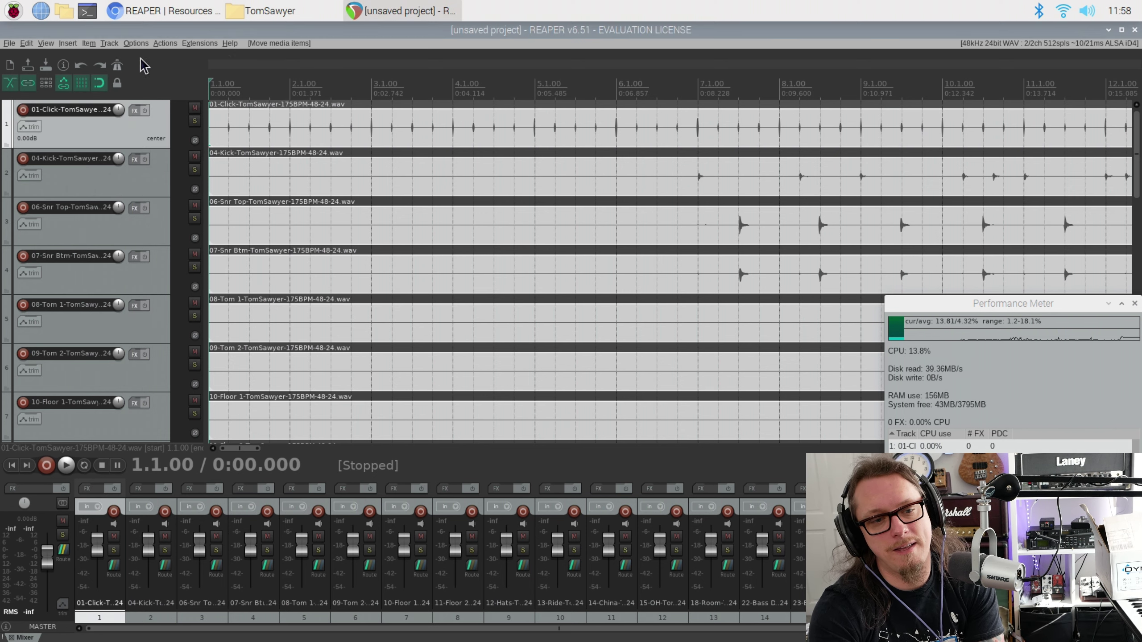
Place the edit cursor at bar 6, mute the 01-Click track and play the project.
scroll(510, 170, down, 2)
scroll(450, 179, down, 3)
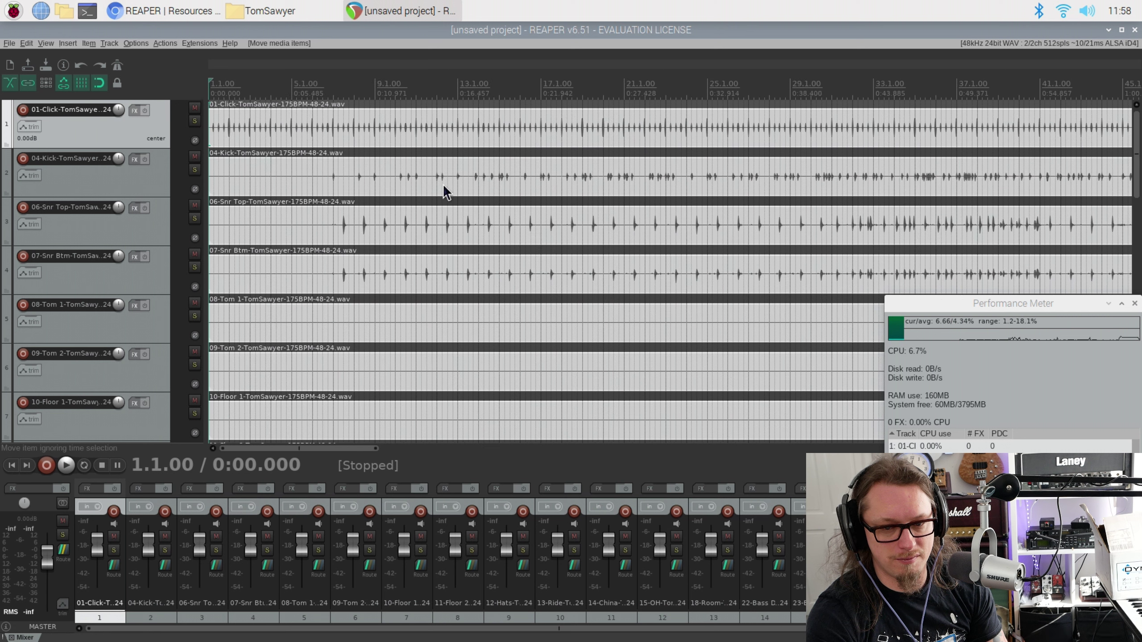
click(314, 93)
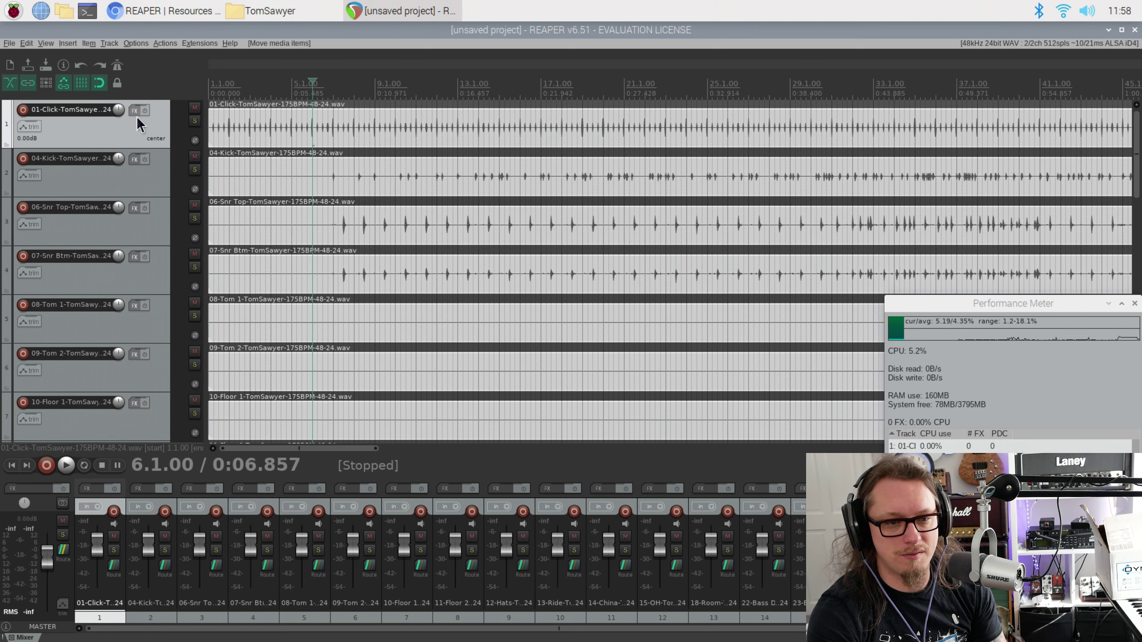
click(195, 108)
key(space)
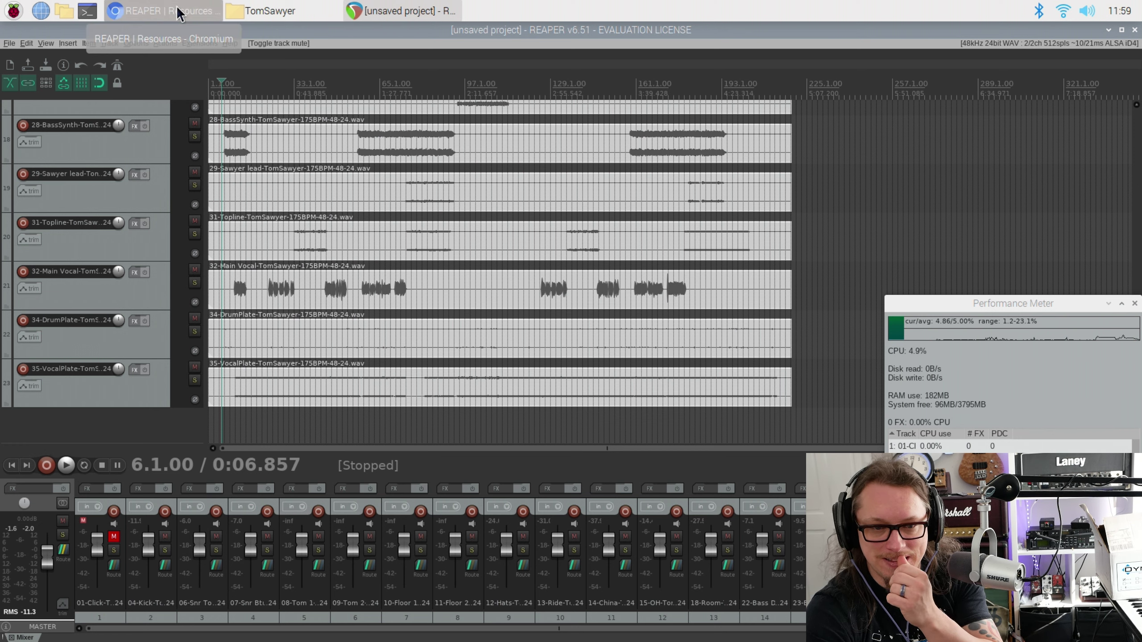
Switch to the Chromium browser, close its window and return to REAPER.
click(165, 12)
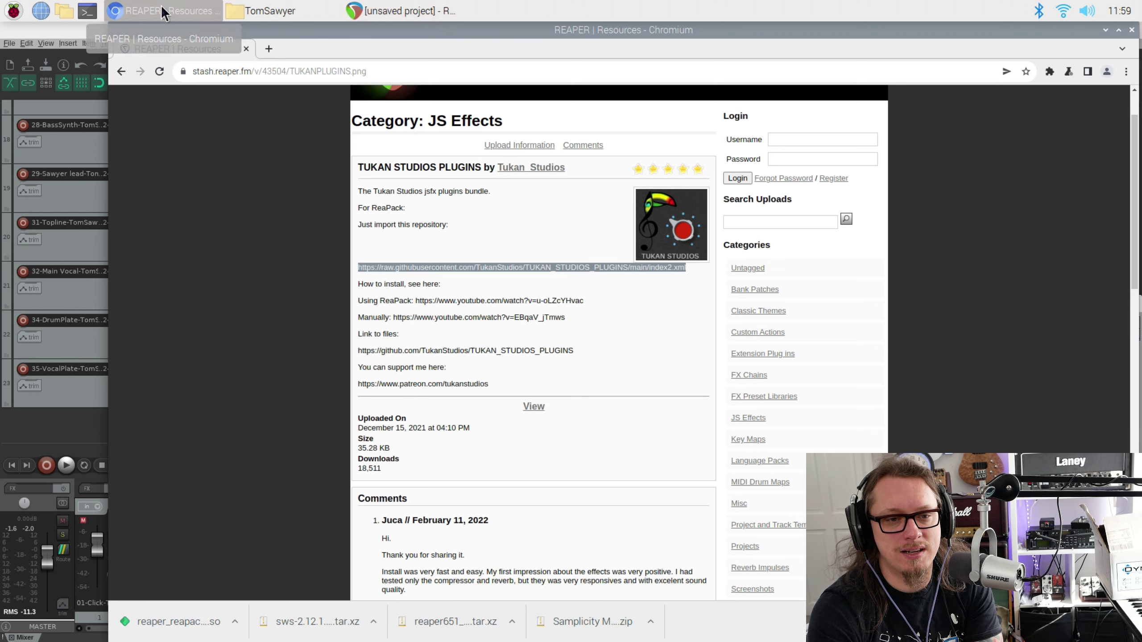
click(1132, 31)
click(415, 31)
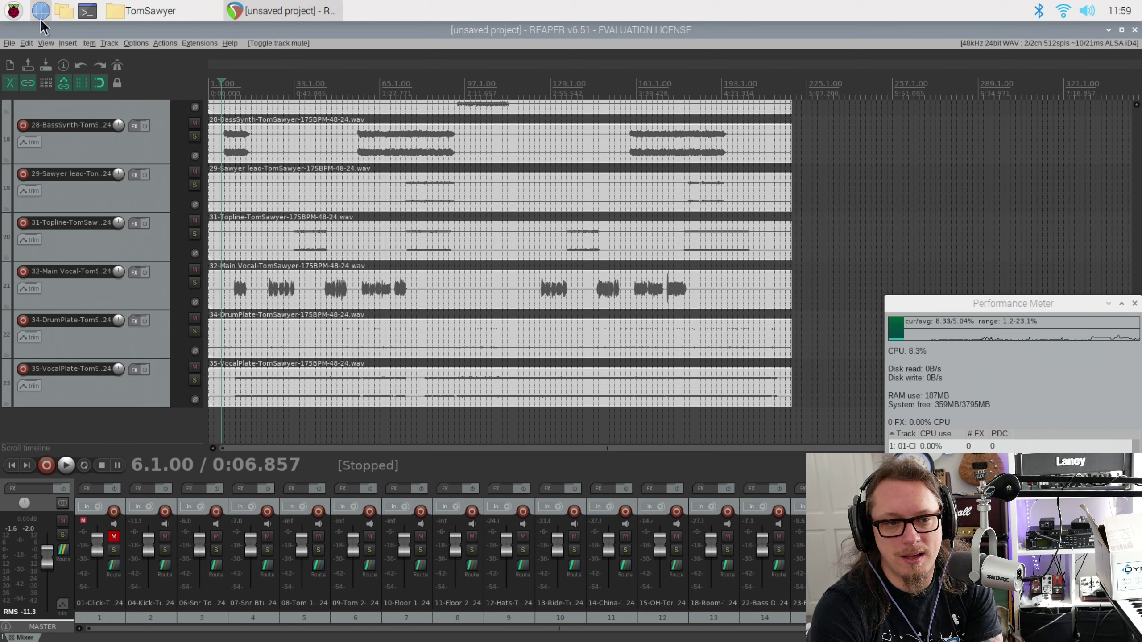
Set the waveform display mode to Spectral Peaks in the Peaks Display Settings.
click(46, 44)
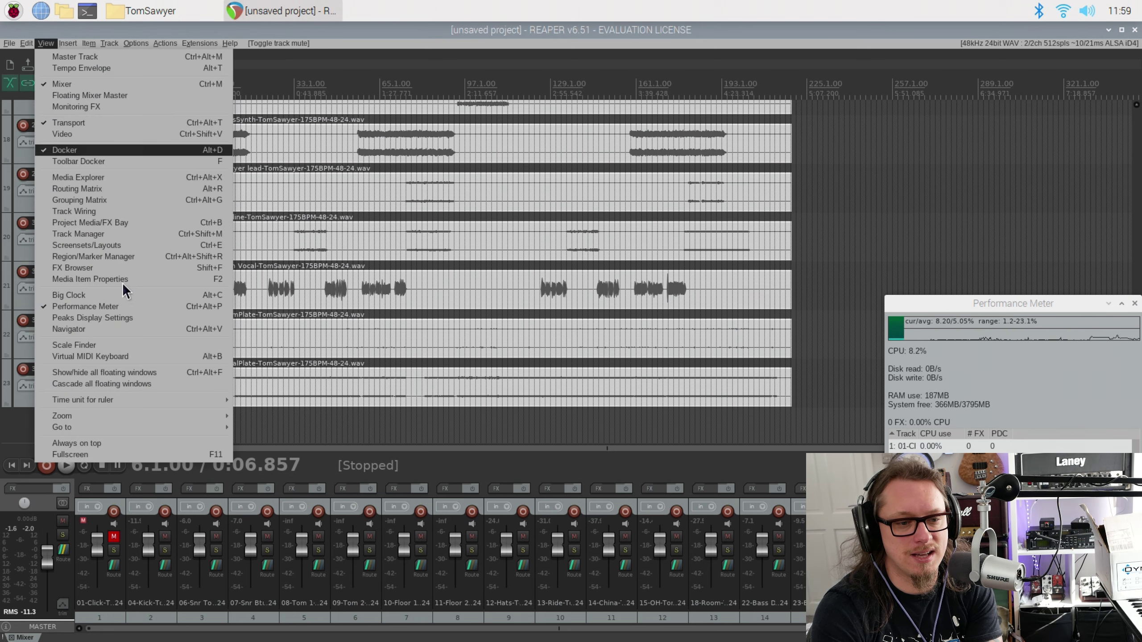
click(107, 318)
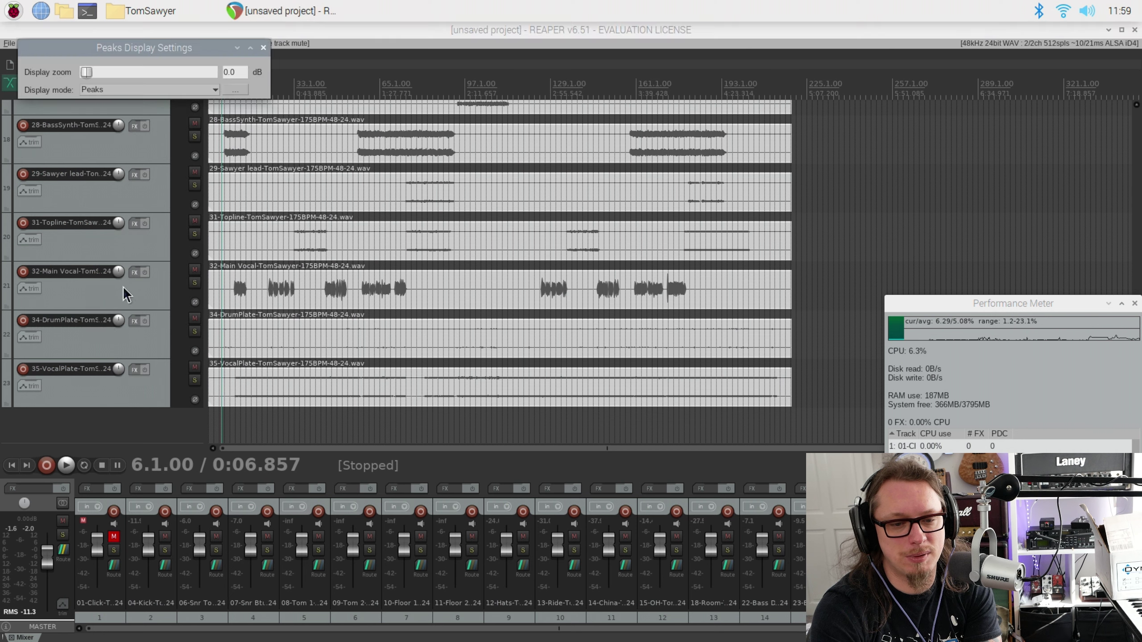
click(109, 90)
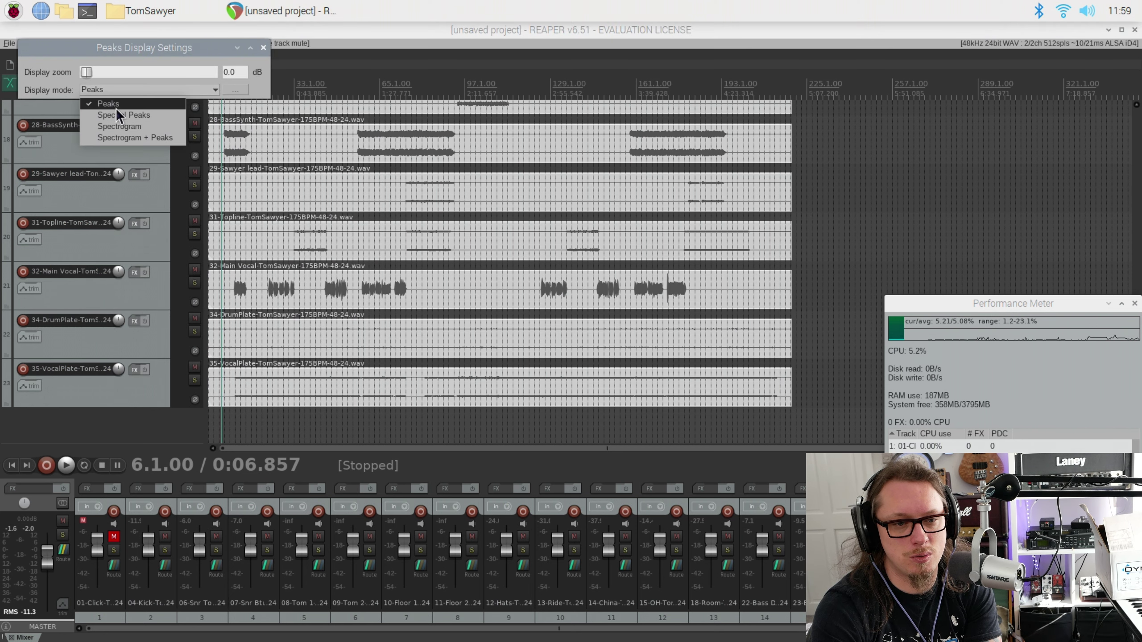
click(119, 112)
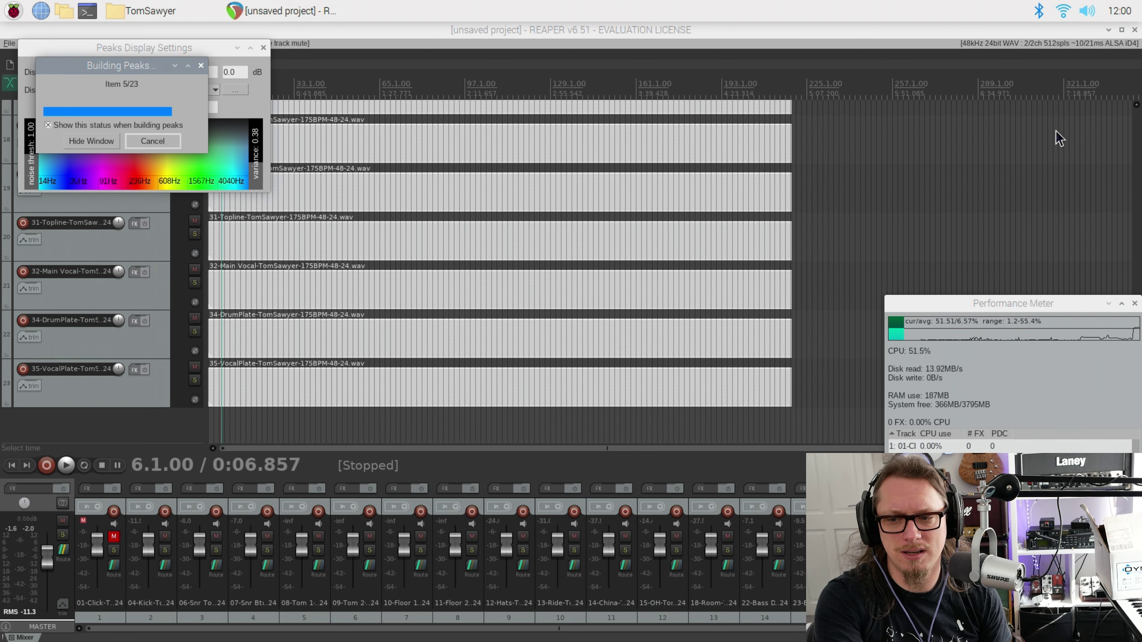
Examine the spectral peaks on the drum tracks at different zoom levels.
click(1138, 128)
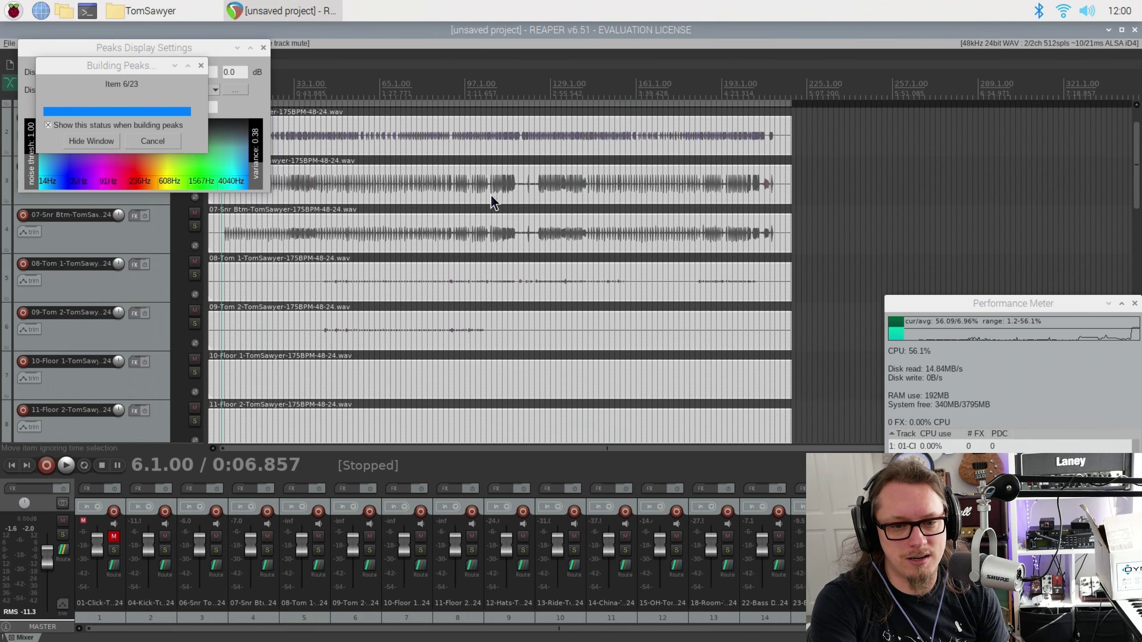
scroll(493, 194, up, 2)
scroll(494, 193, up, 3)
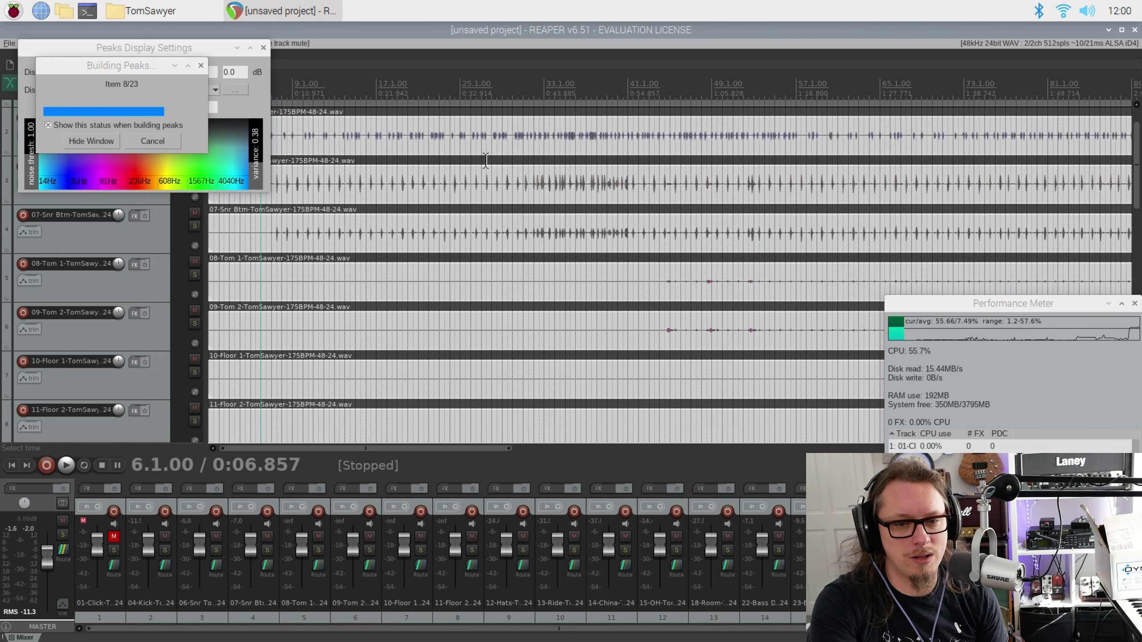
scroll(489, 174, down, 3)
scroll(490, 176, up, 2)
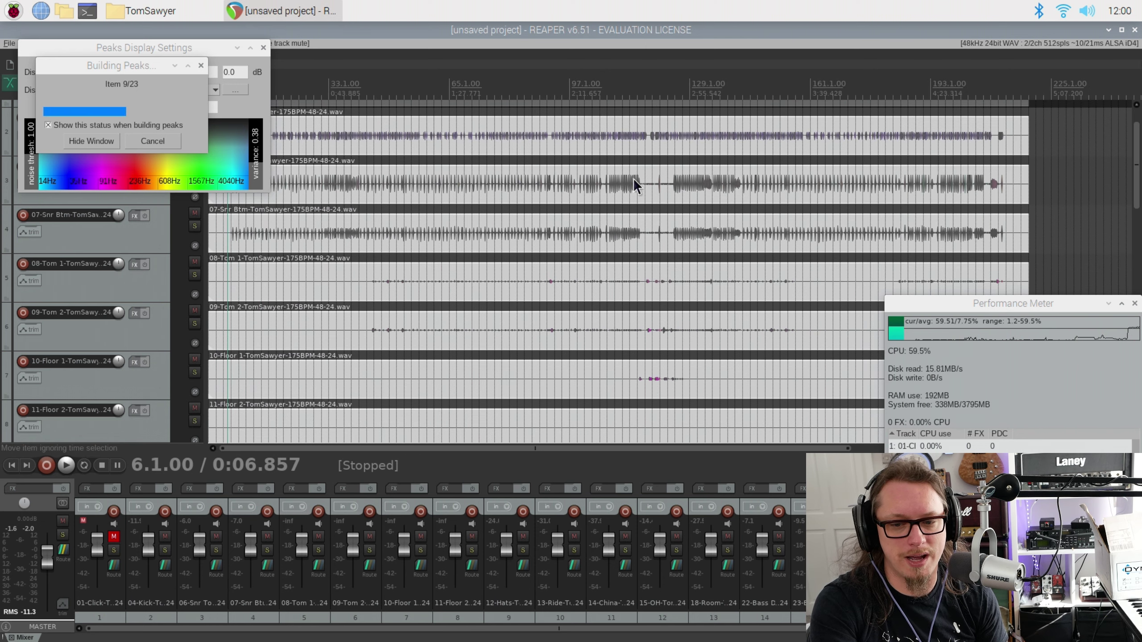
drag(1140, 178, 1140, 202)
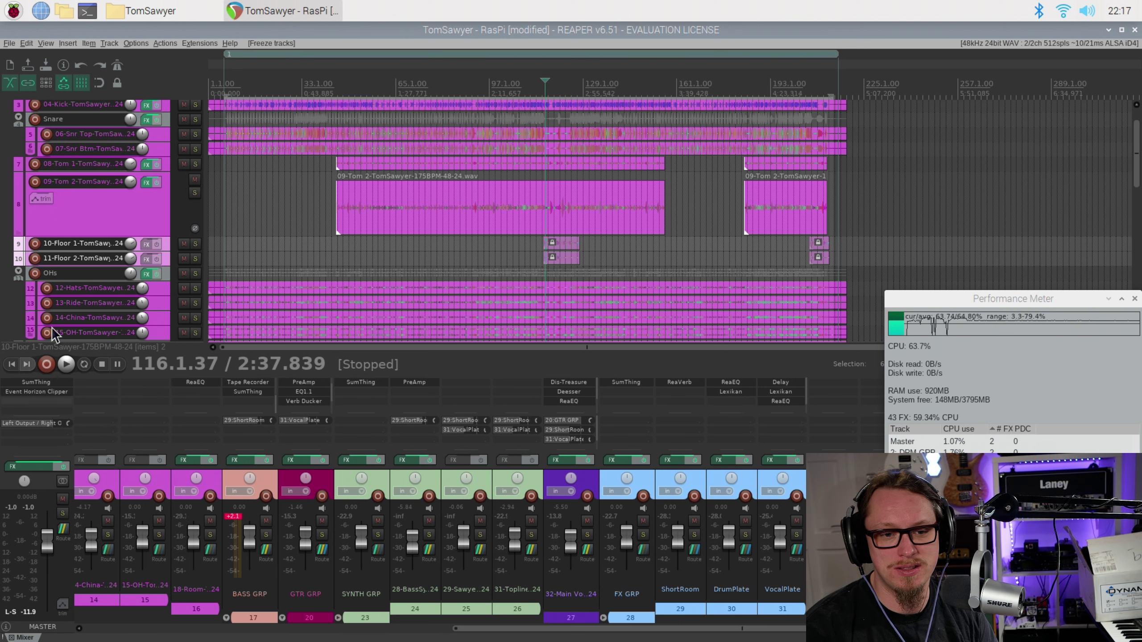
Place the edit cursor at about bar 36 and expand the GTR GRP folder in the mixer.
click(311, 81)
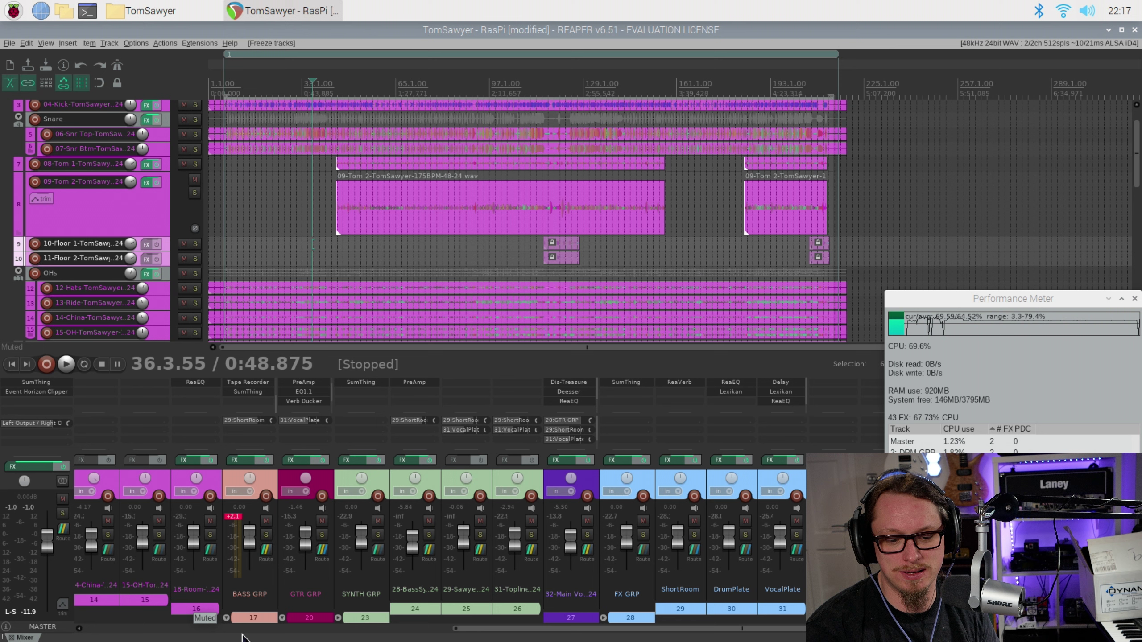
scroll(251, 635, up, 5)
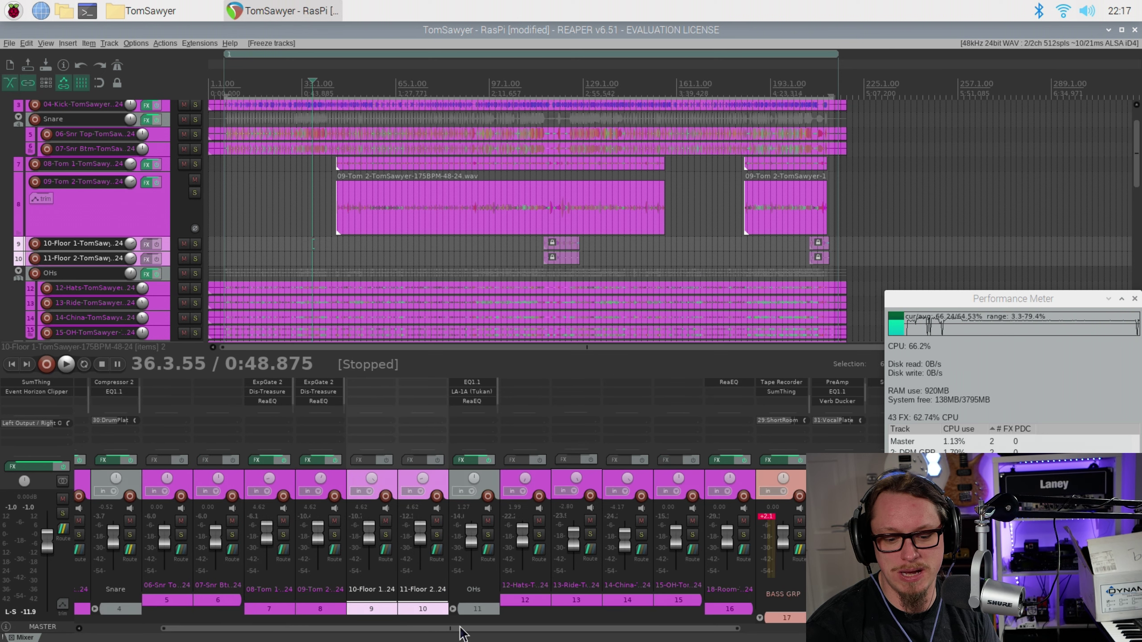
drag(515, 629, 632, 639)
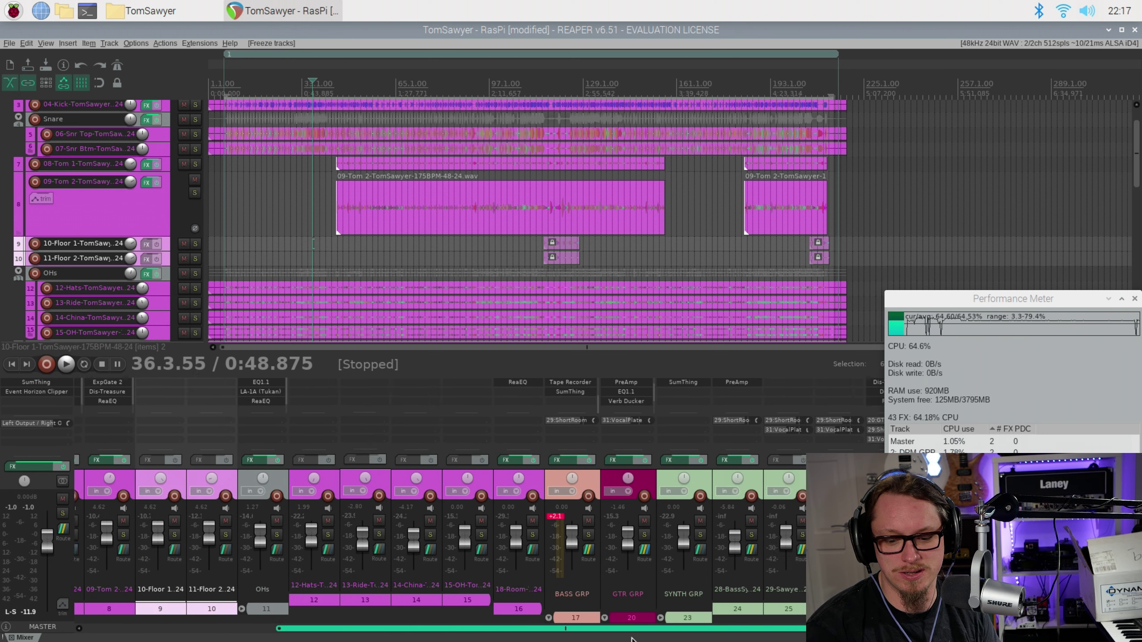
scroll(388, 628, down, 4)
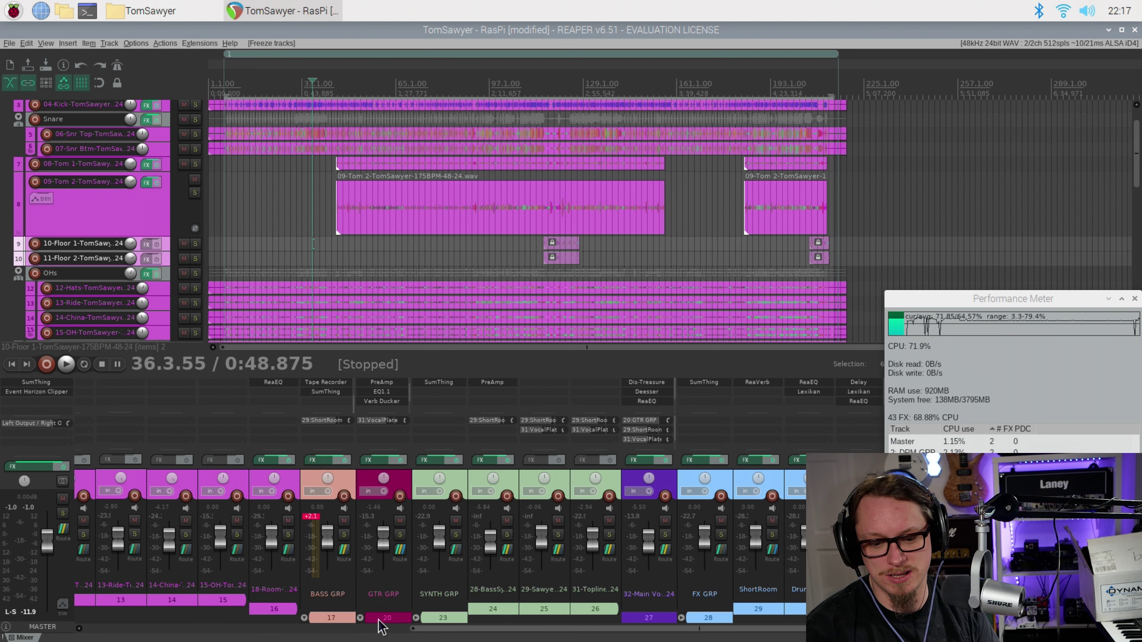
click(379, 621)
Inspect the Verb Ducker settings on the GTR GRP track and close the plugin window.
mouse_move(378, 402)
mouse_down()
mouse_move(369, 396)
mouse_move(382, 401)
mouse_up()
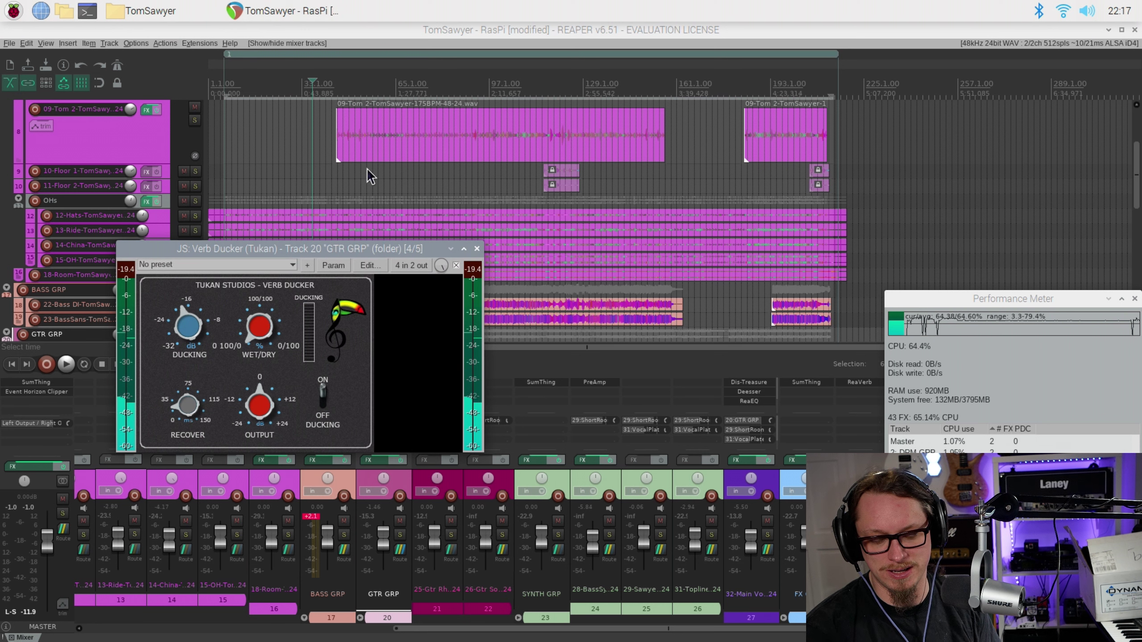
drag(337, 250, 333, 250)
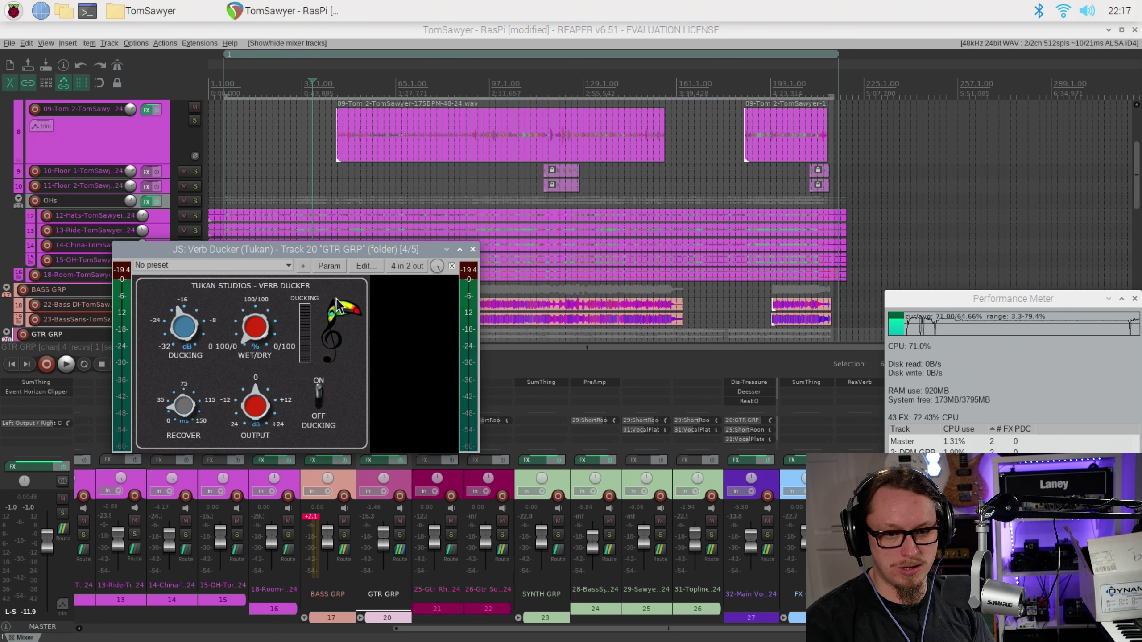
click(473, 251)
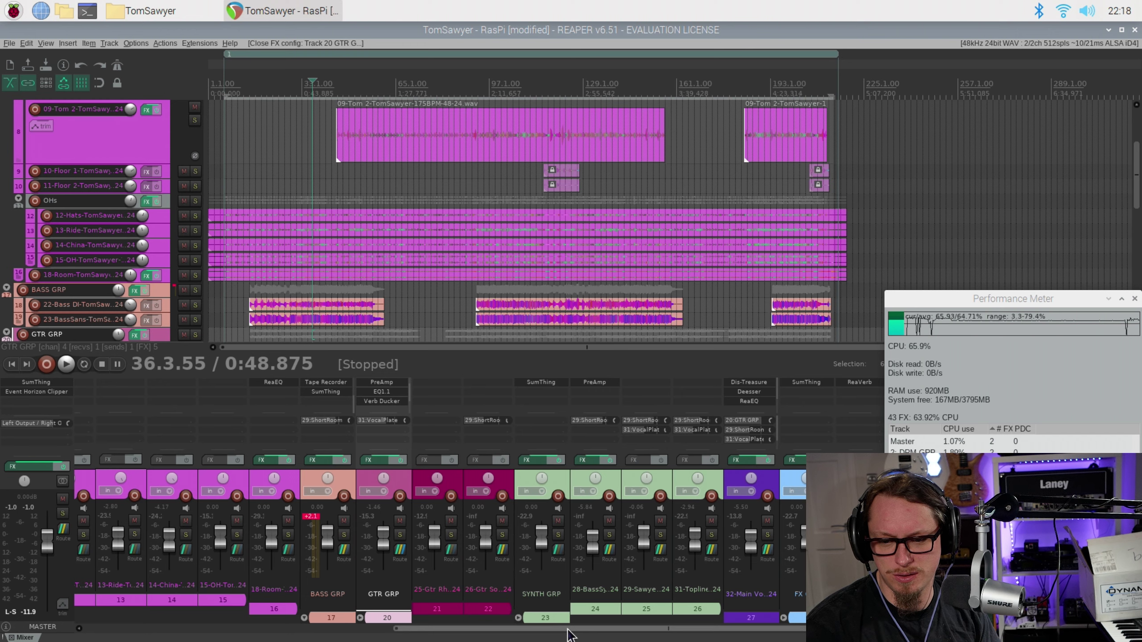
Inspect the Dis-Treasure compressor settings on the 32-Main Vocal track and close the plugin window.
scroll(567, 628, right, 3)
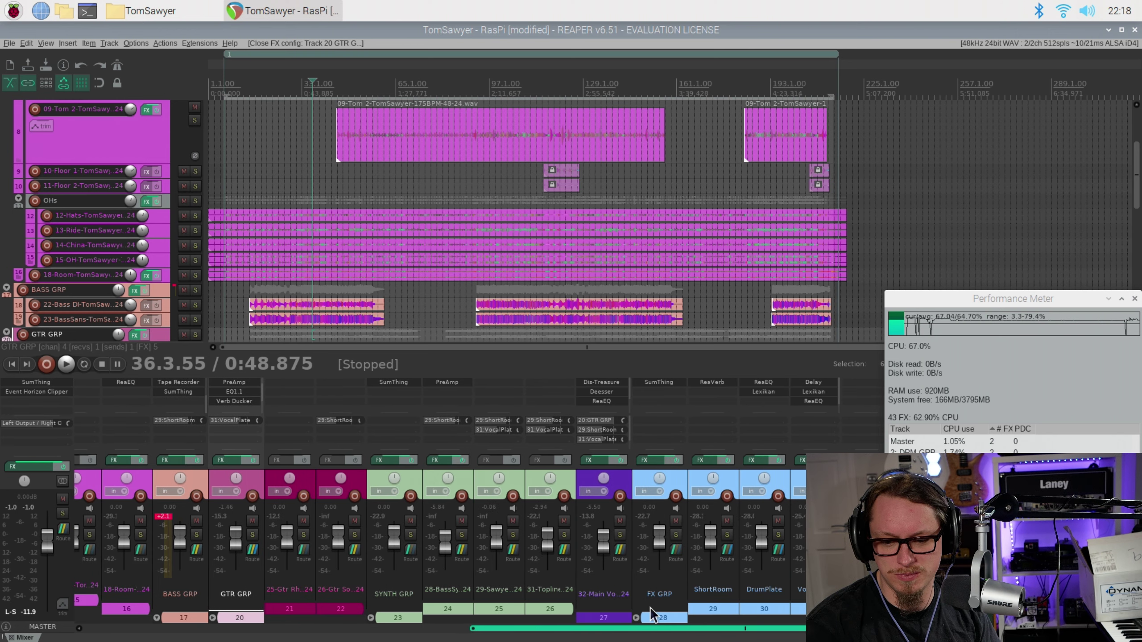
click(592, 383)
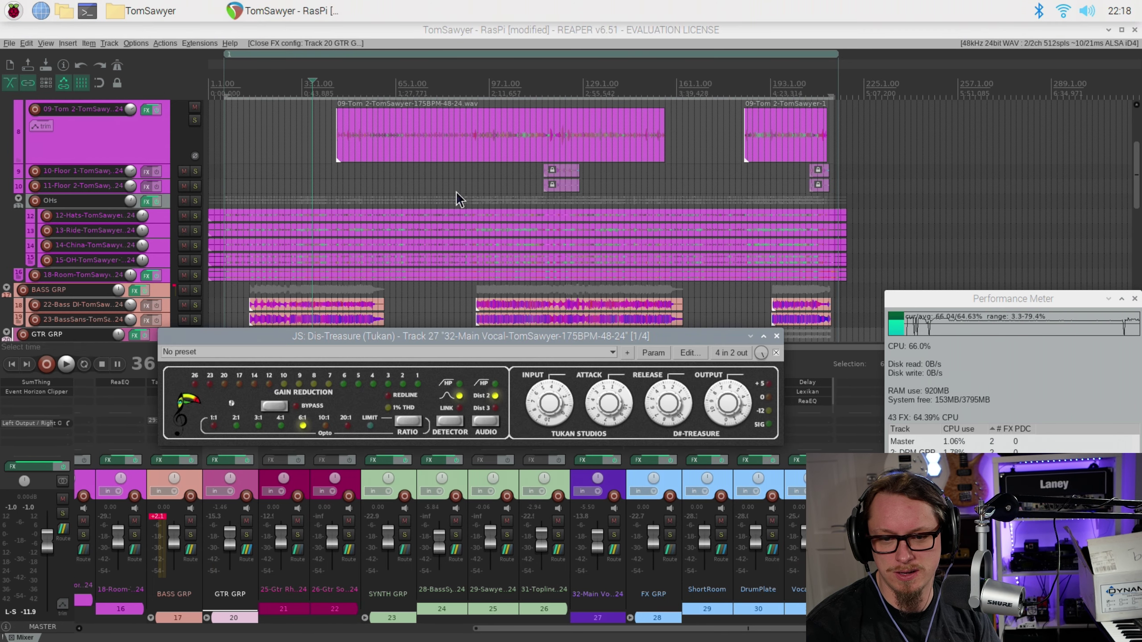
click(776, 337)
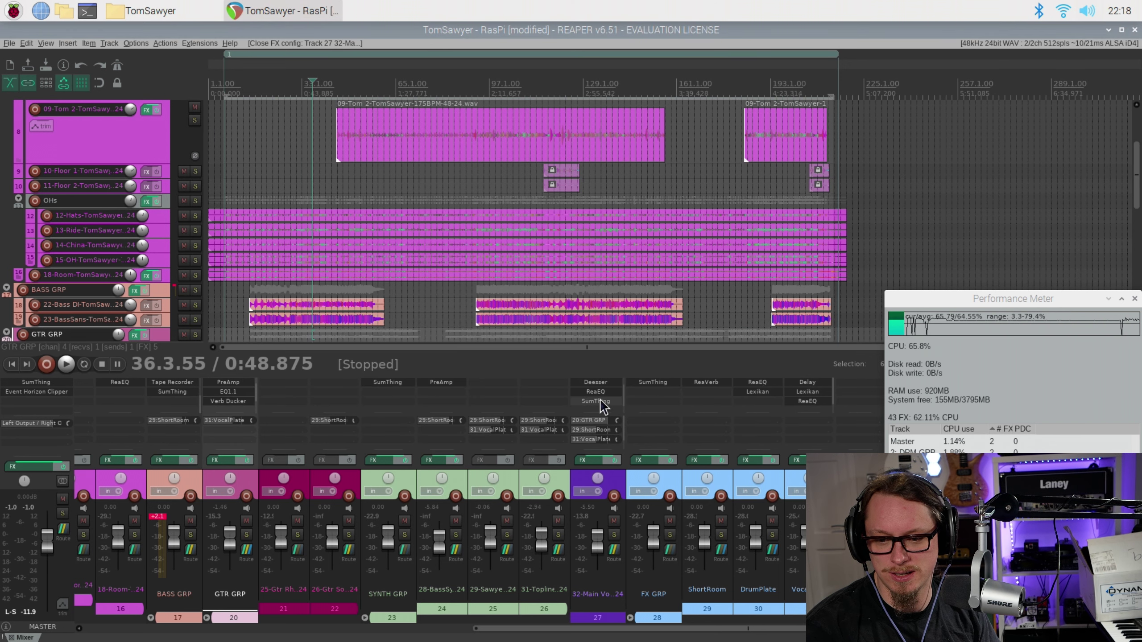
Inspect the SumThing plugin on the master track and close its window.
drag(620, 634, 665, 634)
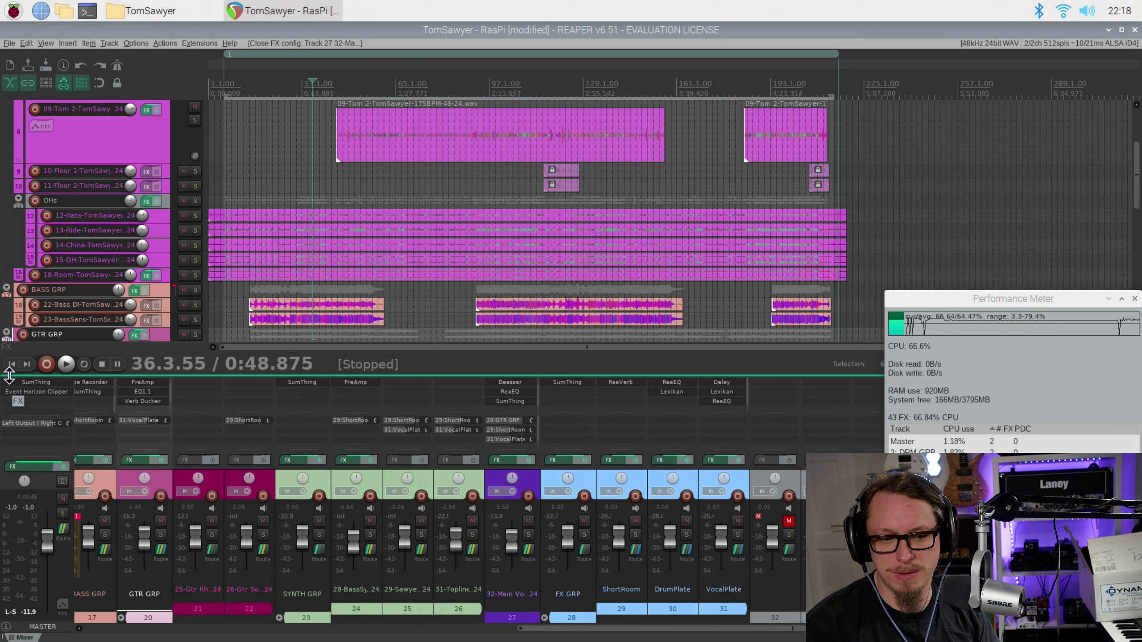
click(36, 382)
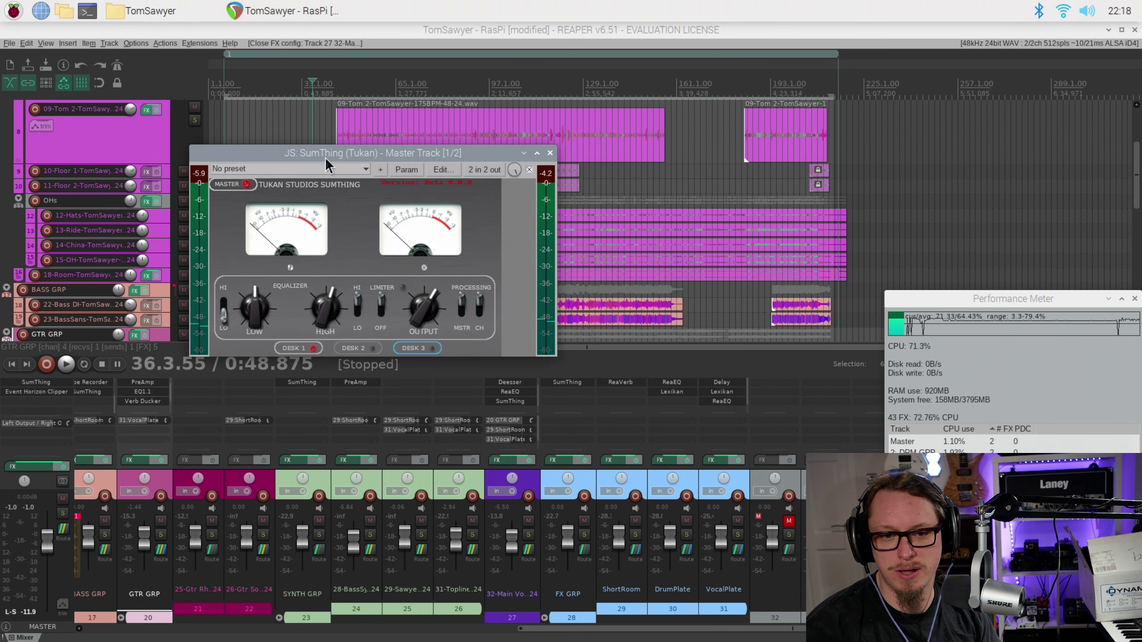
drag(326, 155, 288, 169)
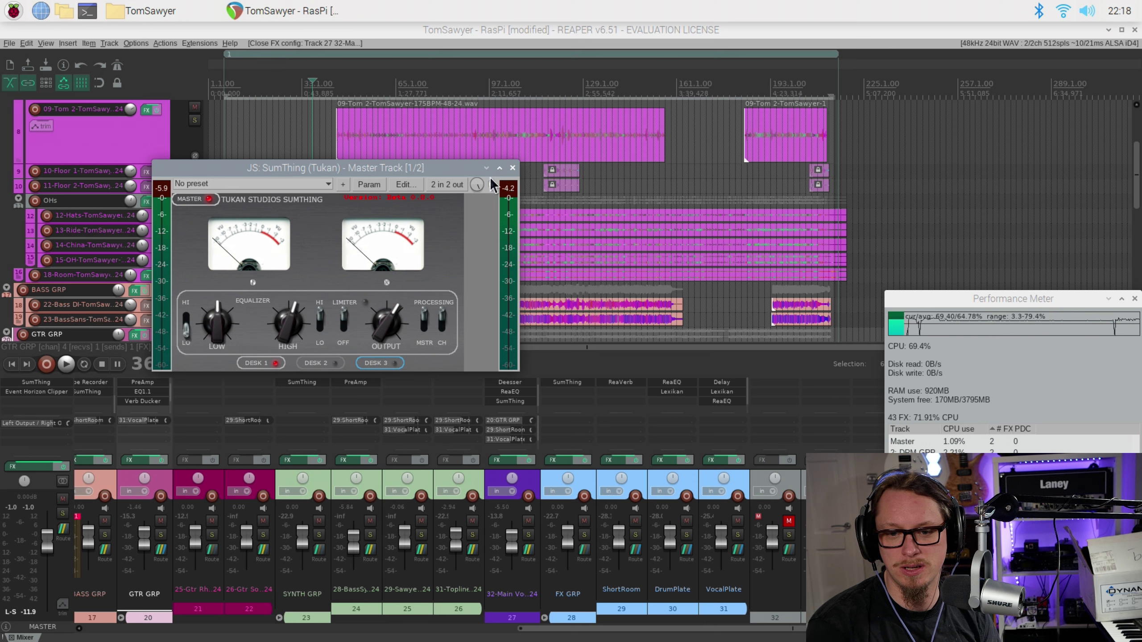
click(513, 168)
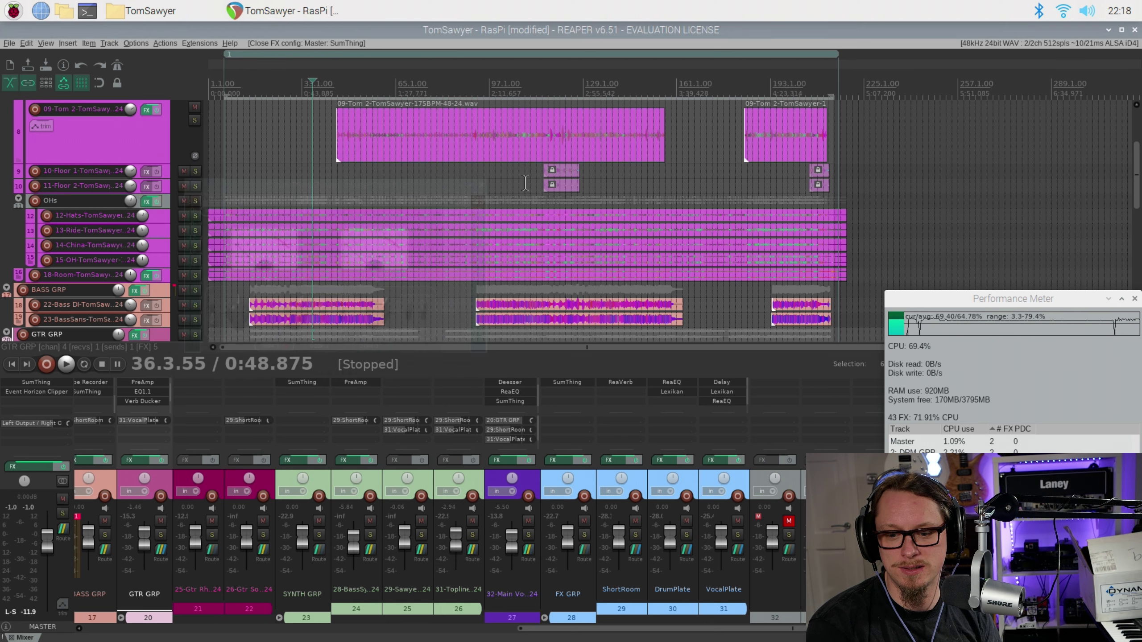
Review the ReaVerb settings on the ShortRoom track and the Lexikan reverb on the DrumPlate track, closing each window.
click(622, 382)
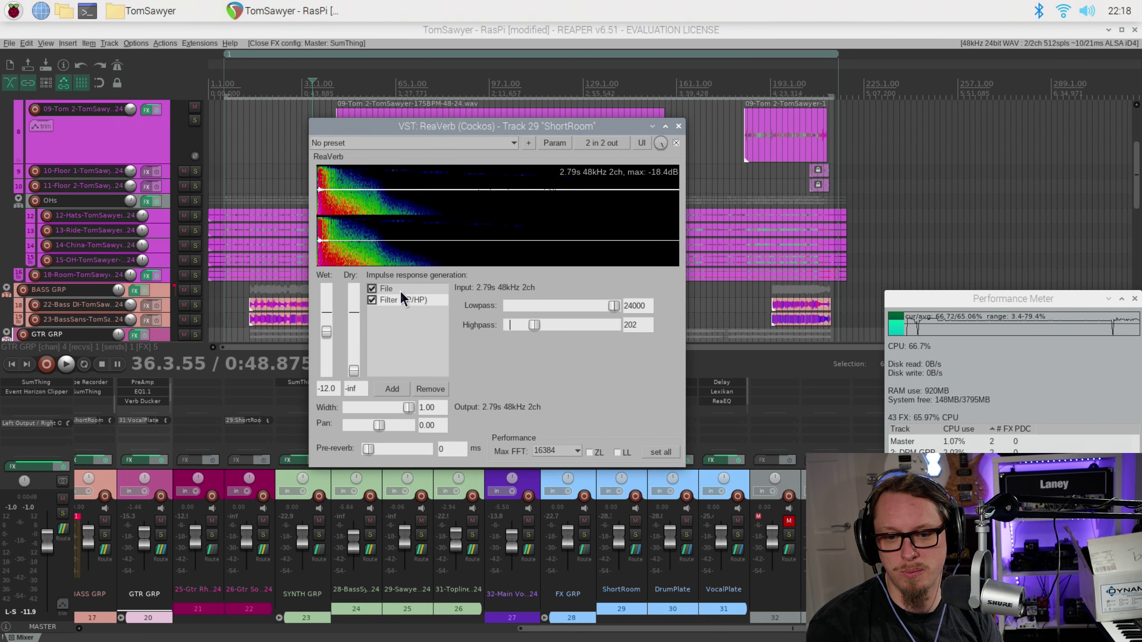
click(679, 127)
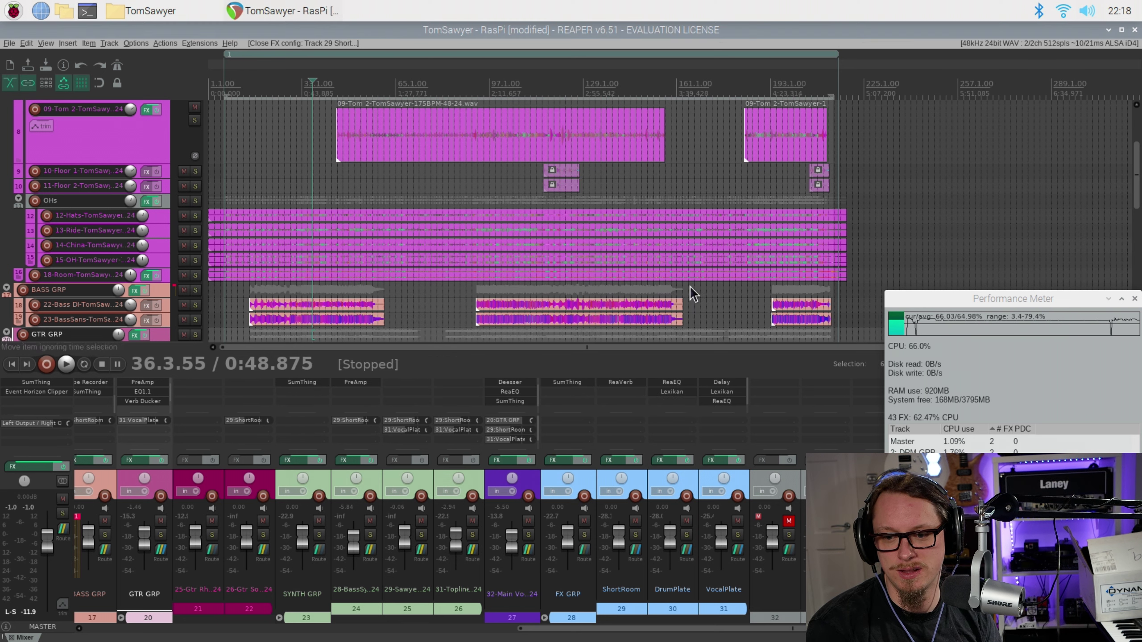
click(675, 391)
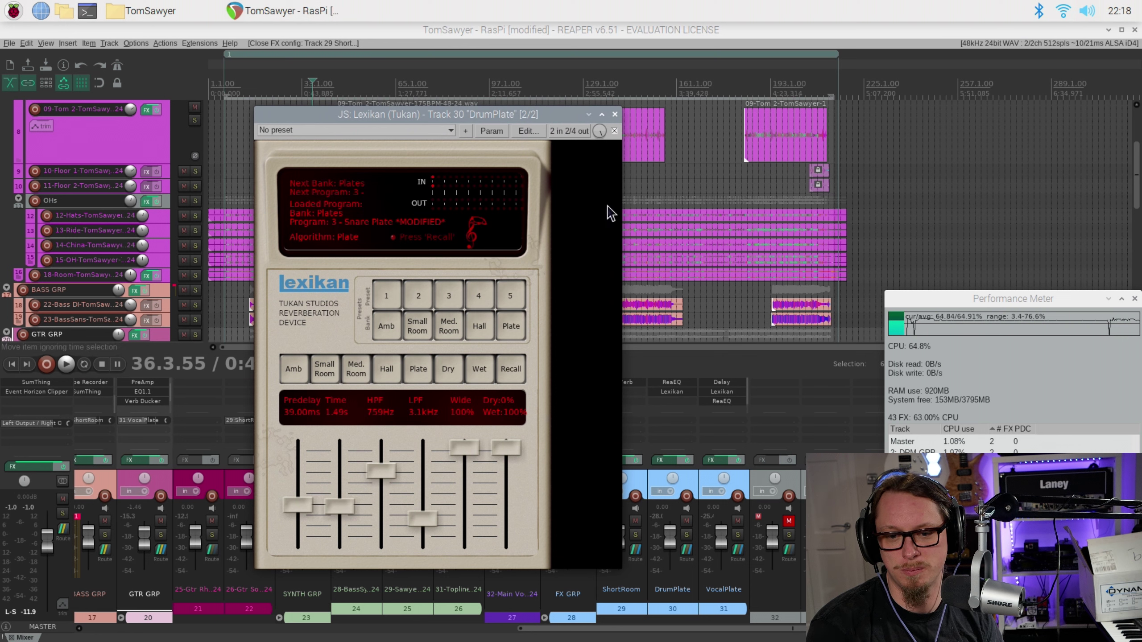
click(615, 114)
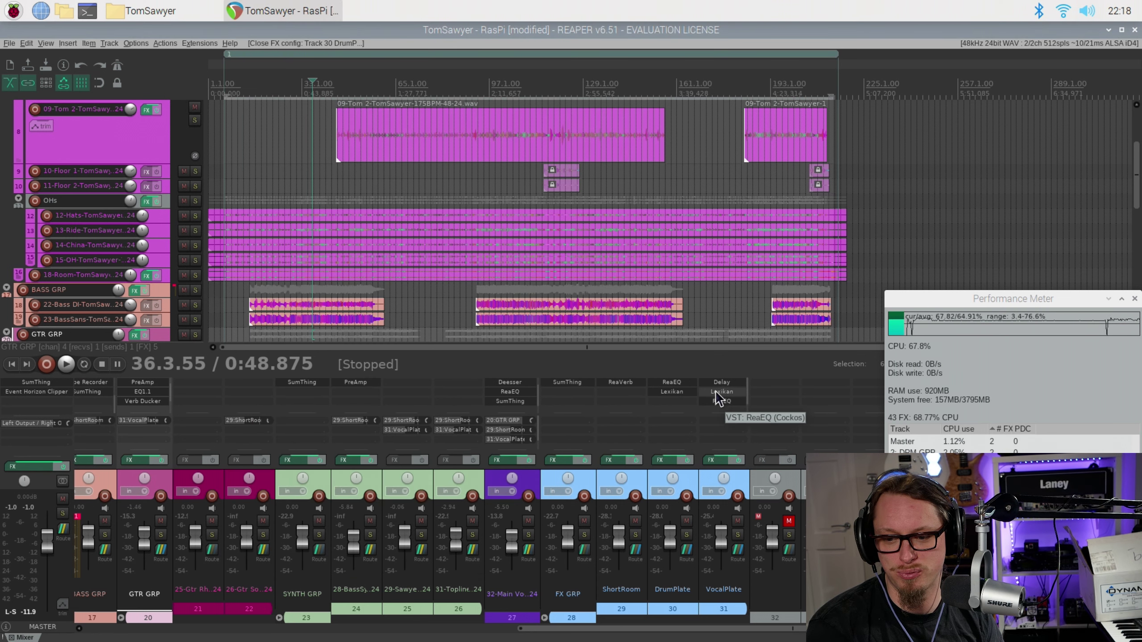
Review the Lexikan reverb on the VocalPlate track, close it and open that track's ReaEQ.
click(716, 391)
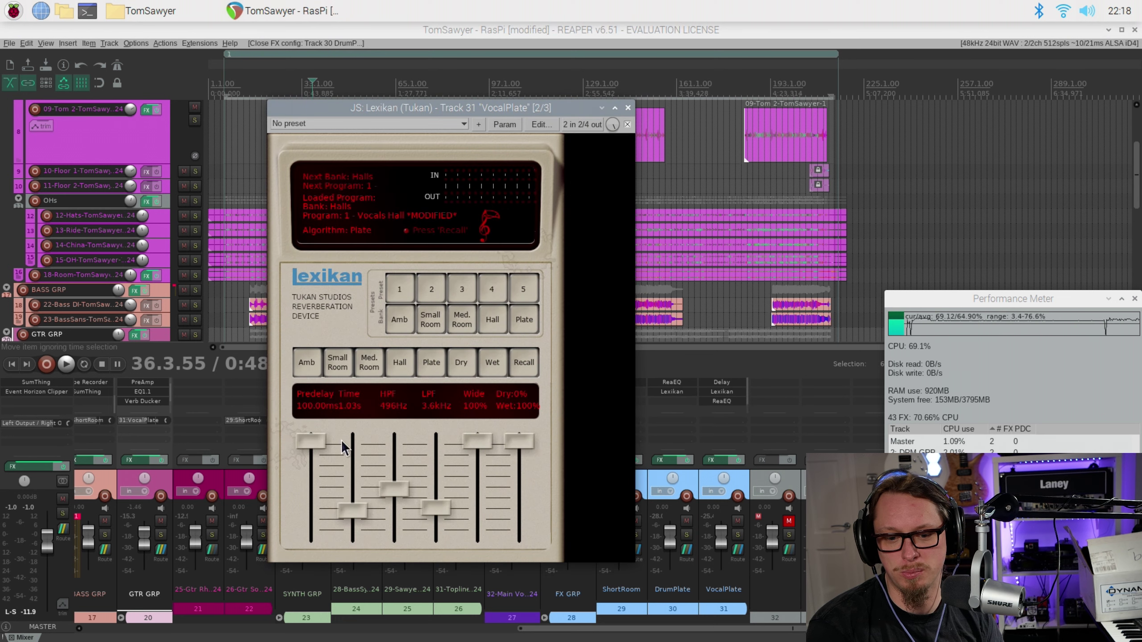
click(629, 108)
click(721, 400)
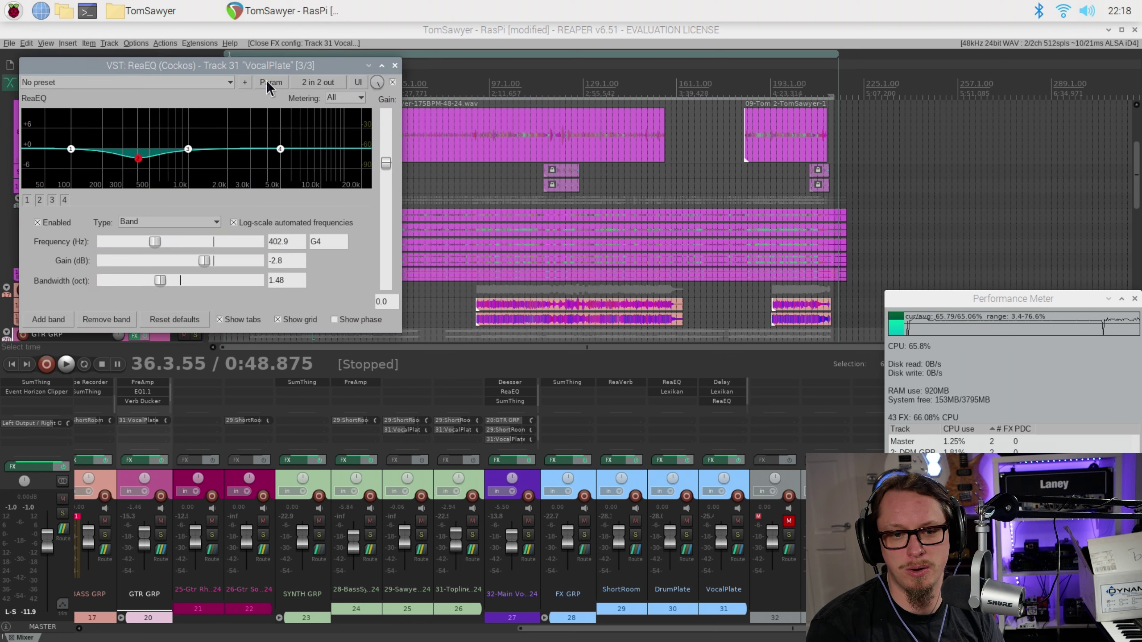
Close the VocalPlate ReaEQ window, play the full mix from about bar 32 and stop playback after reviewing the tracks.
click(395, 67)
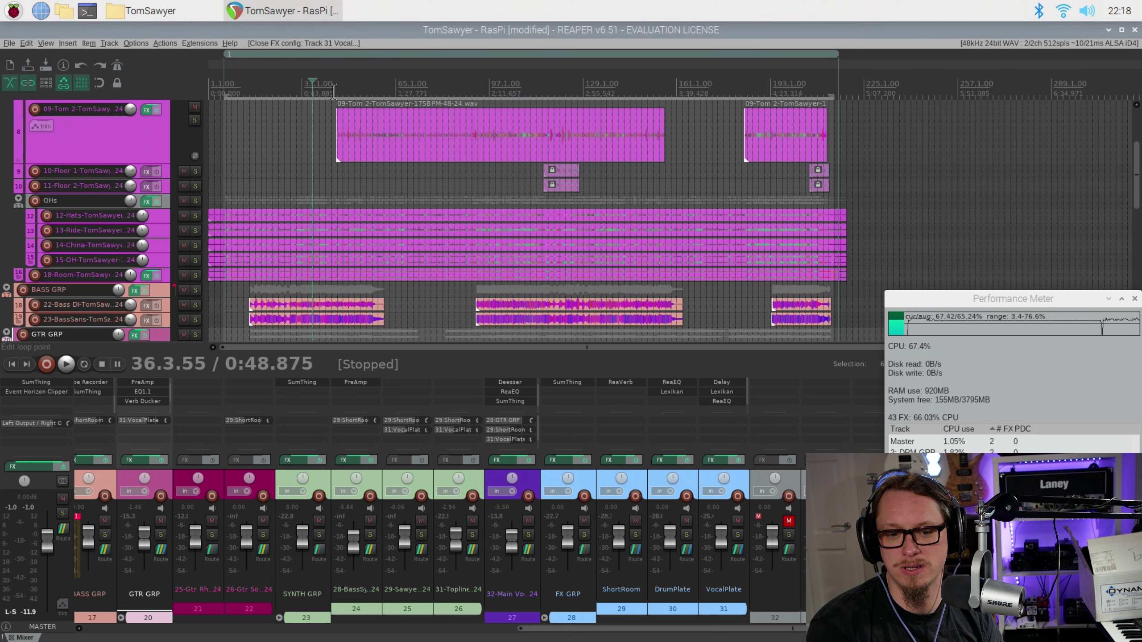
scroll(280, 91, down, 2)
click(274, 94)
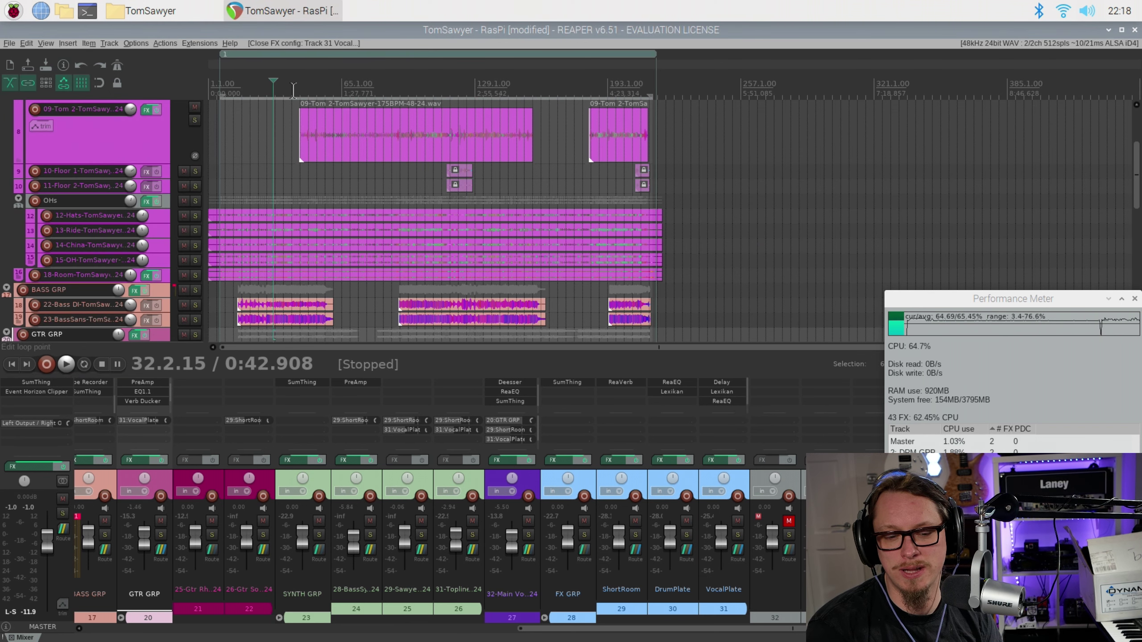
key(space)
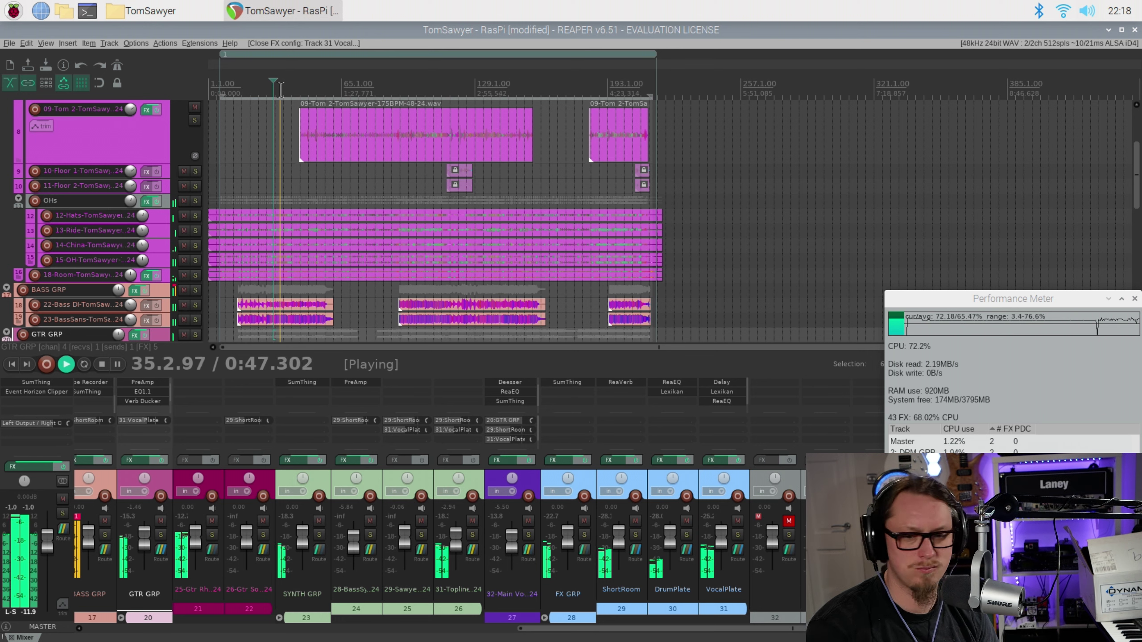
scroll(372, 198, up, 3)
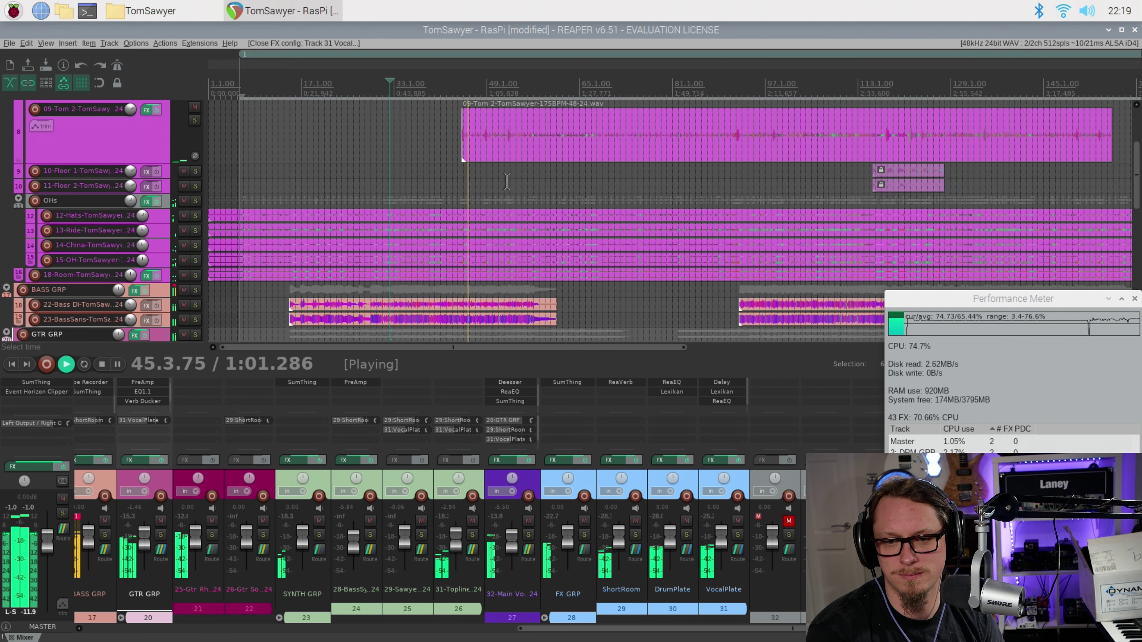
drag(576, 348, 603, 349)
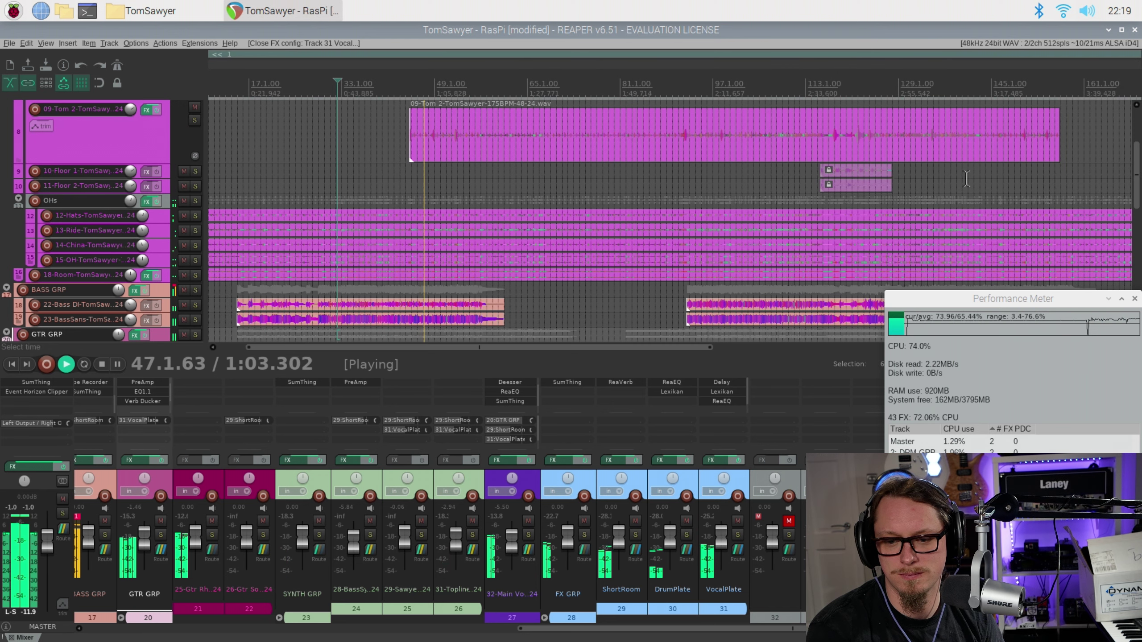
scroll(1136, 189, down, 5)
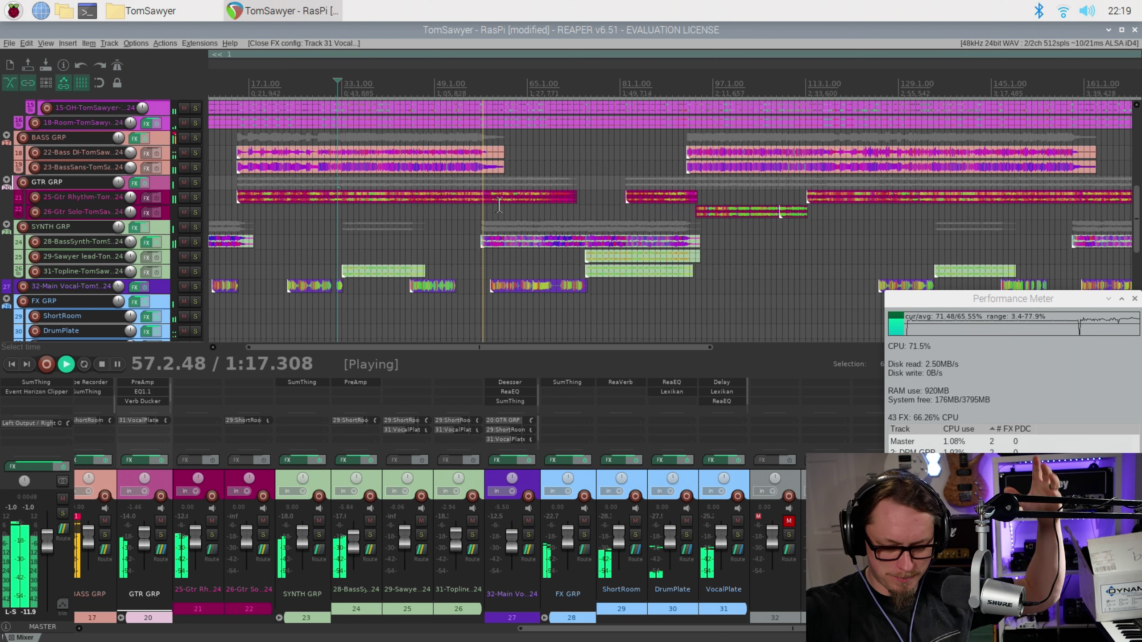
key(space)
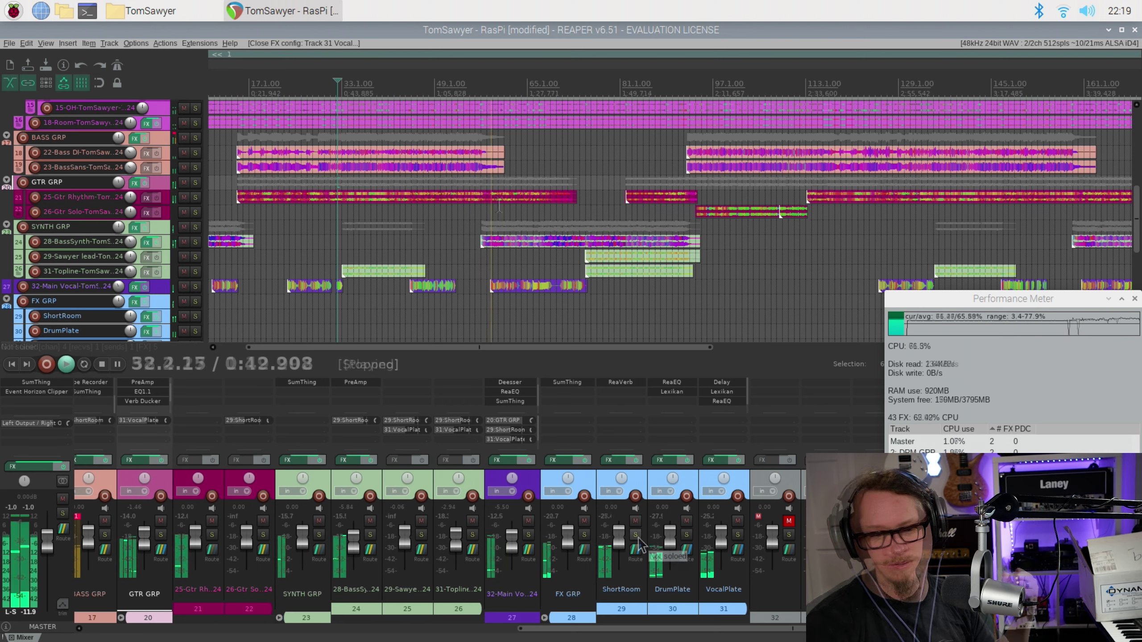
Solo the ShortRoom track, audition its reverb in playback, then stop and unsolo it.
click(635, 534)
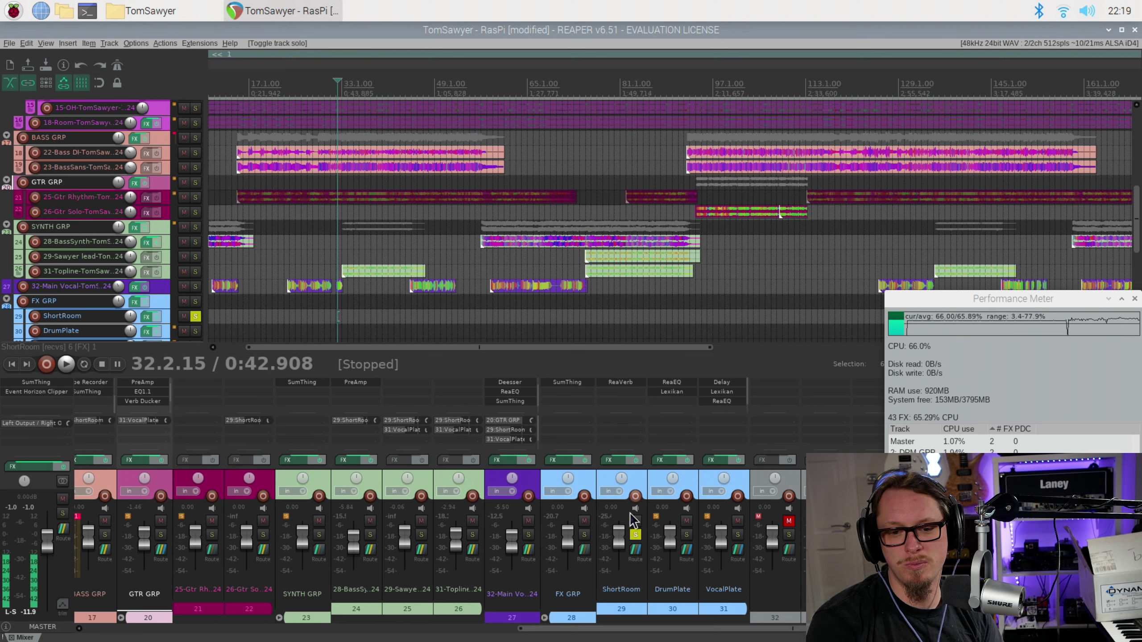
key(space)
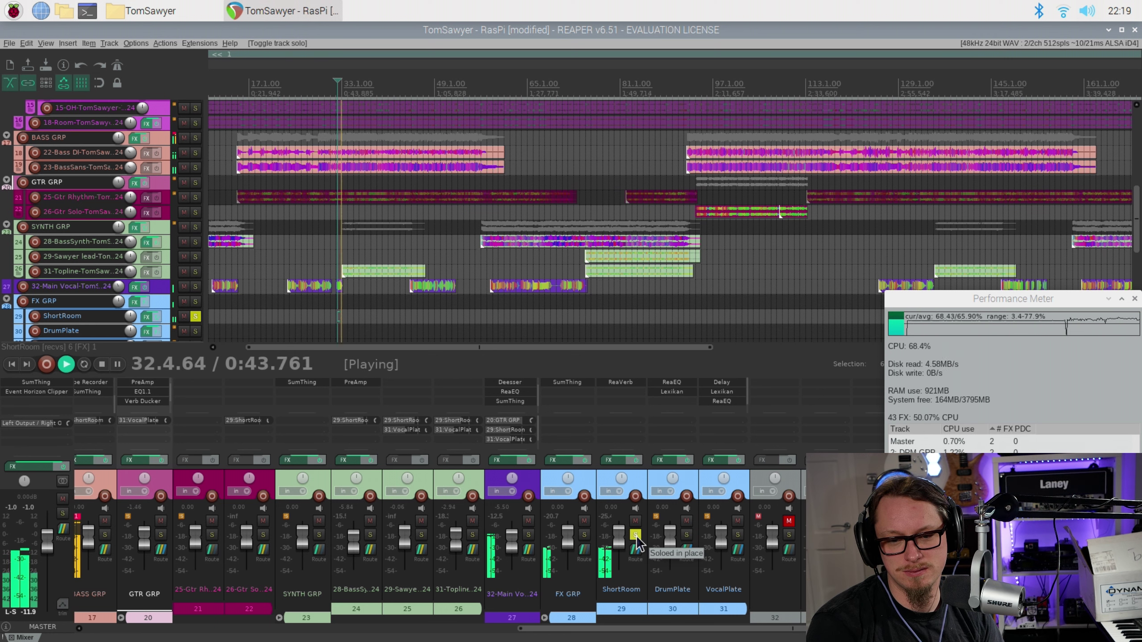
key(space)
click(636, 534)
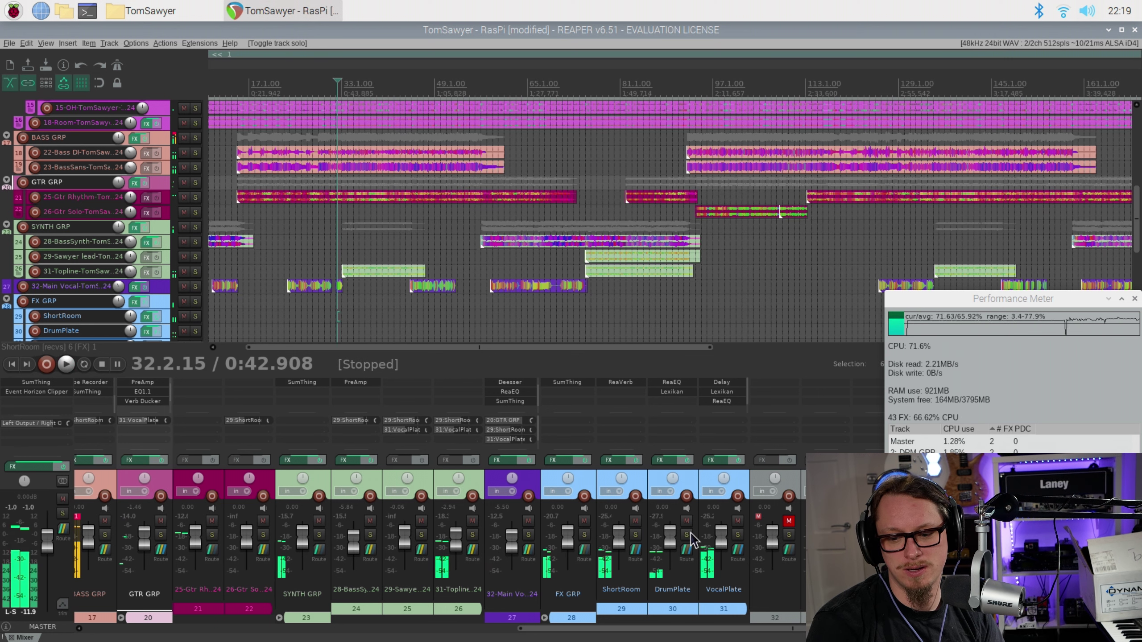
Solo the DrumPlate track, audition its reverb in playback, then stop and unsolo it.
click(686, 535)
key(space)
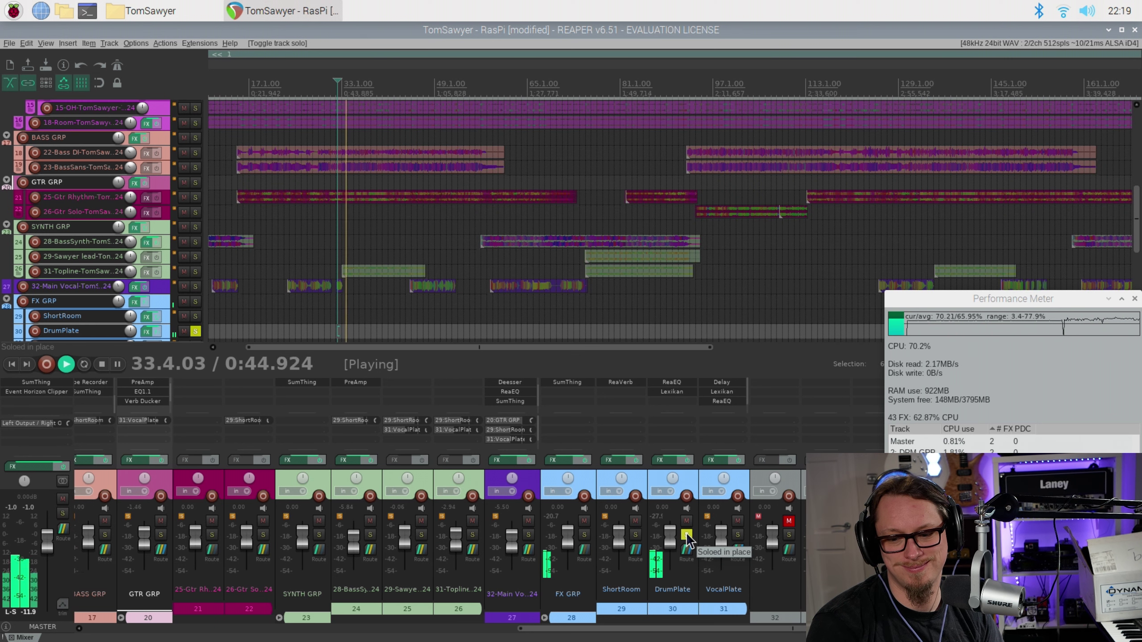
key(space)
click(686, 534)
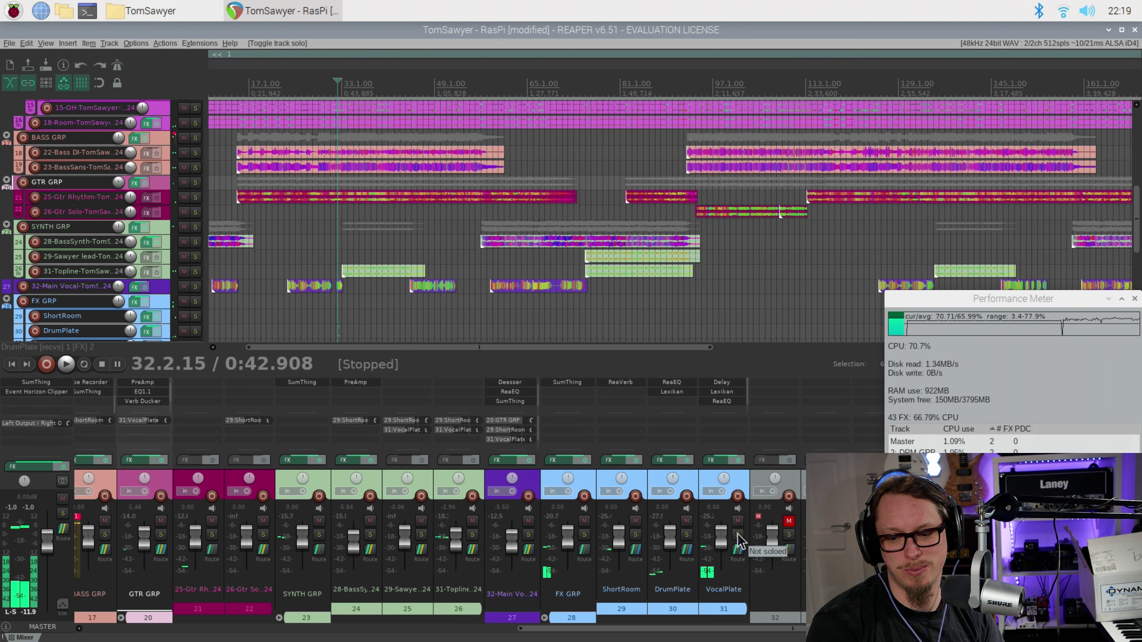
Solo the VocalPlate track, play from about bar 58, unsolo it during playback to compare with the full mix, and stop.
click(738, 534)
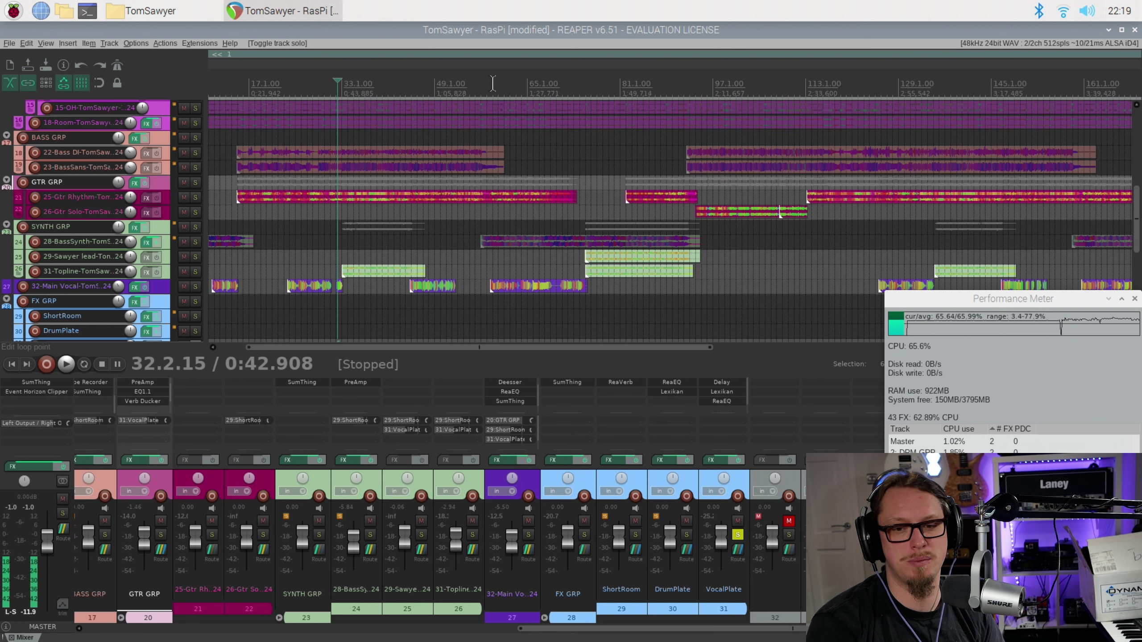
click(490, 86)
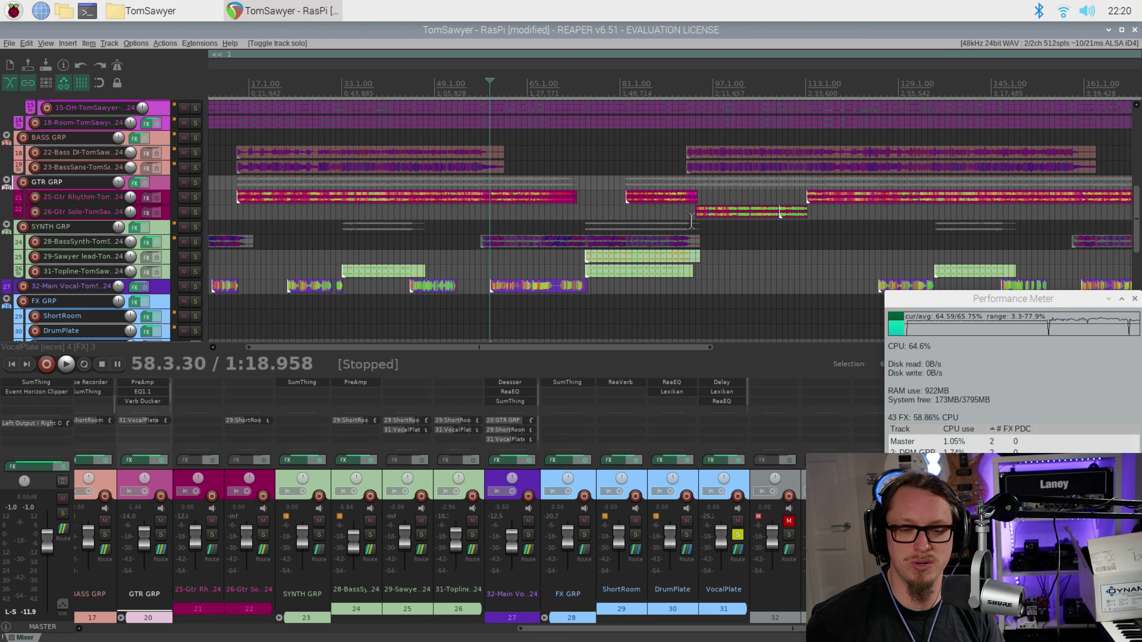
key(space)
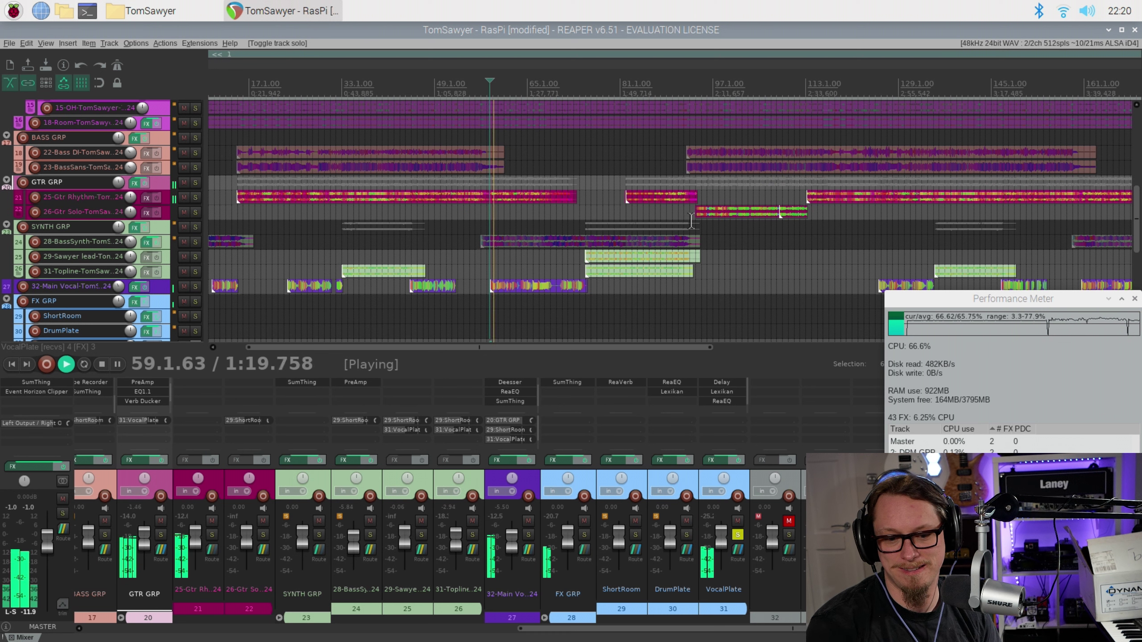
click(738, 534)
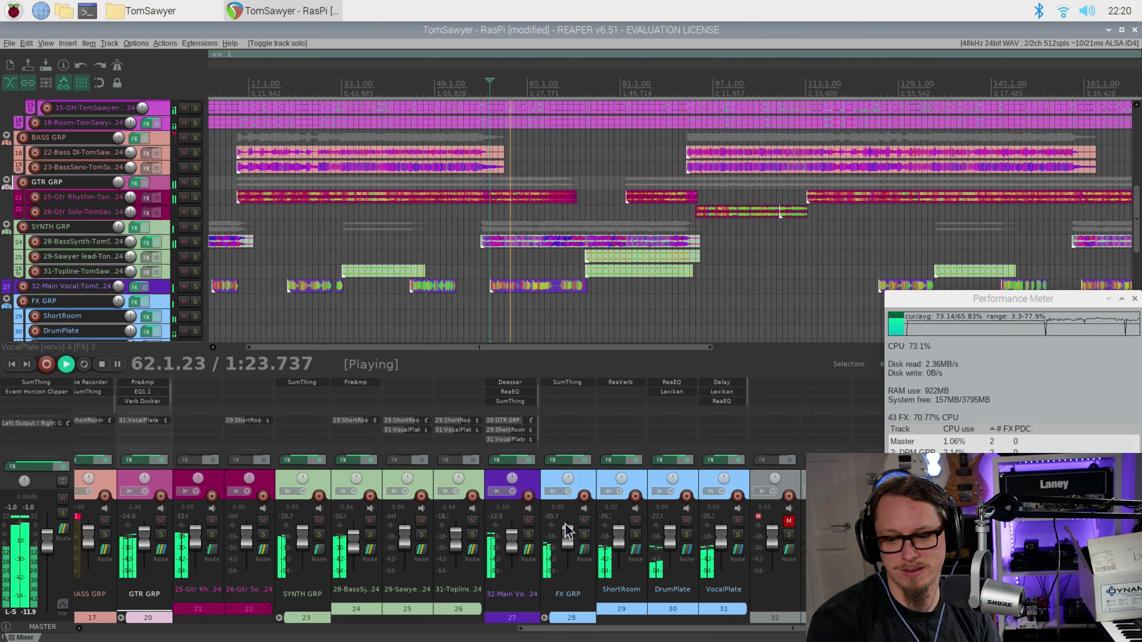
key(space)
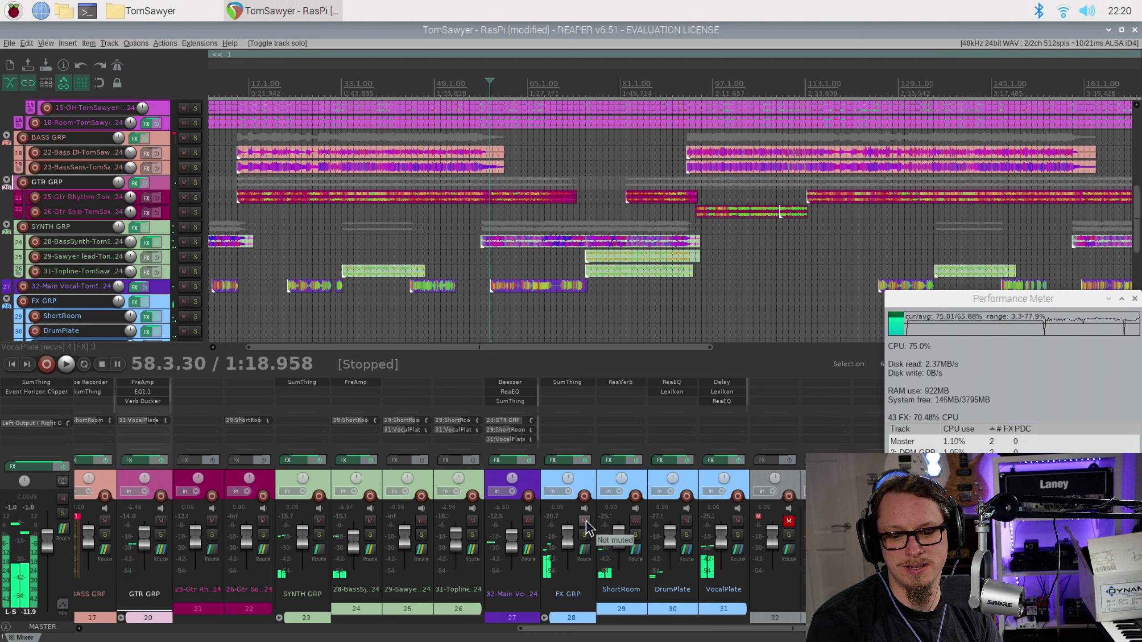
Mute the FX GRP track, play the mix without effects, unmute it during playback to compare, and stop.
click(585, 520)
click(585, 521)
key(space)
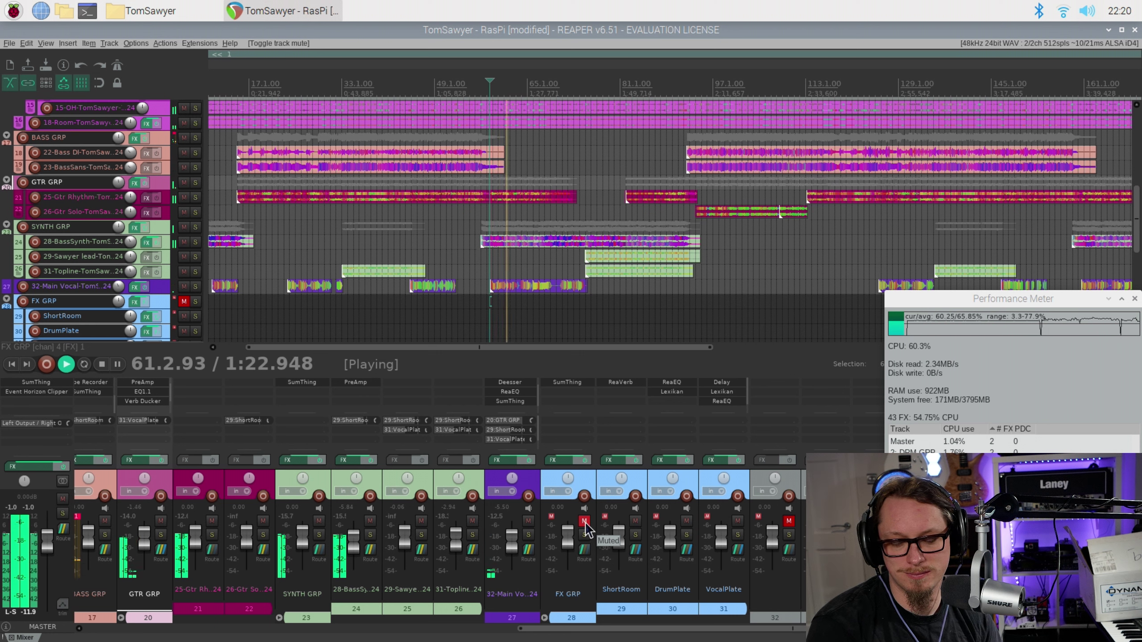
click(584, 521)
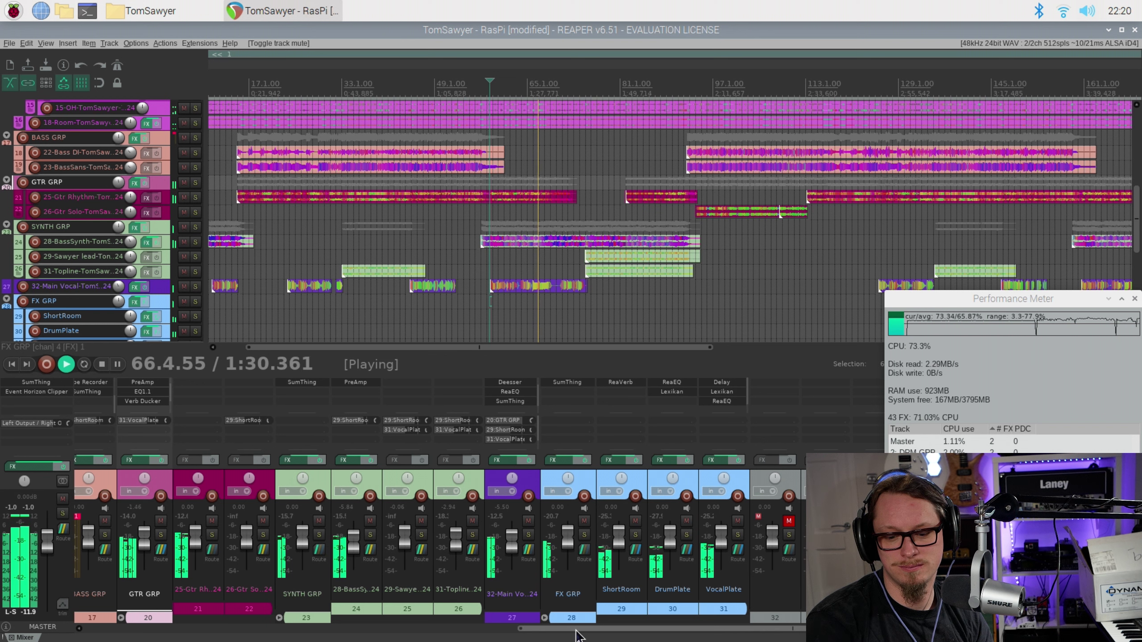
key(space)
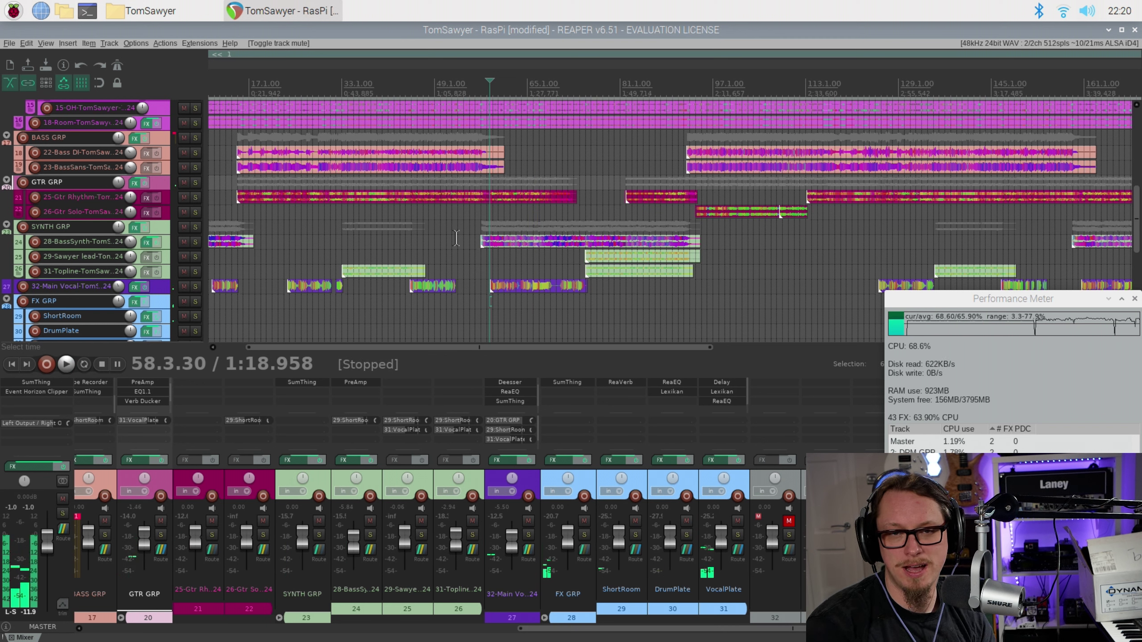